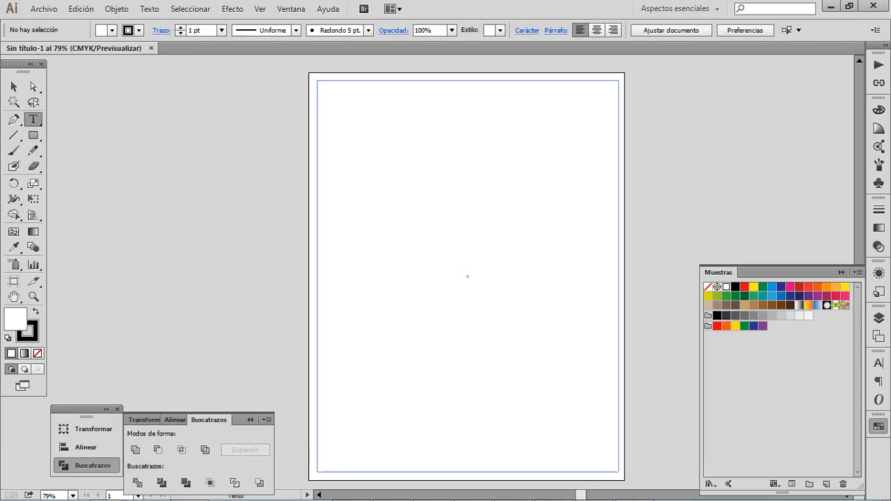
{"action": "left_click_drag", "start_coordinate": [619, 472], "coordinate": [618, 472]}
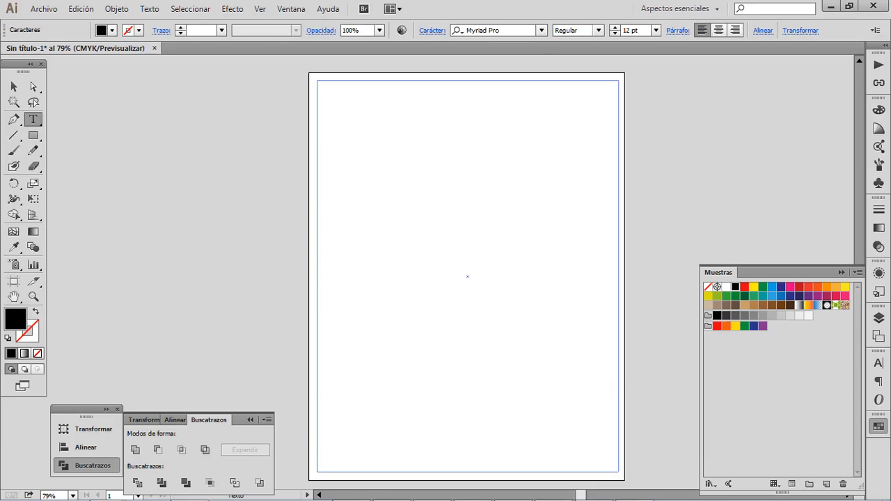
{"action": "key", "text": "Escape"}
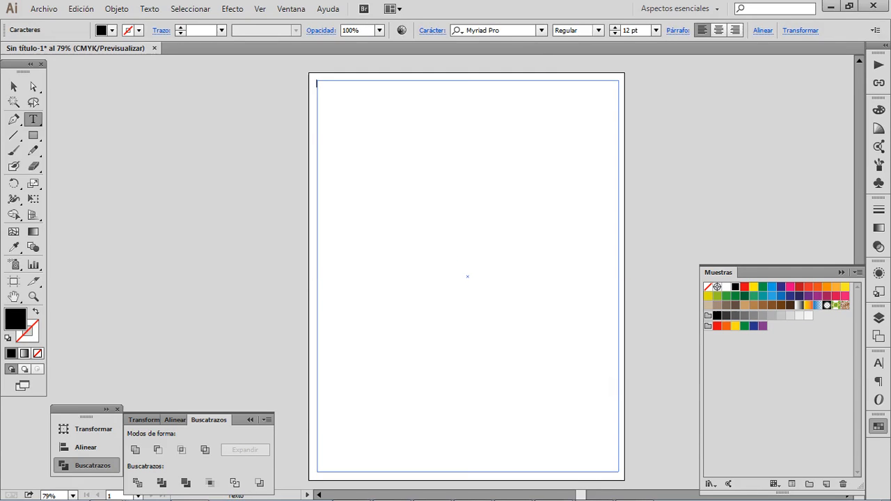
{"action": "key", "text": "ctrl+z"}
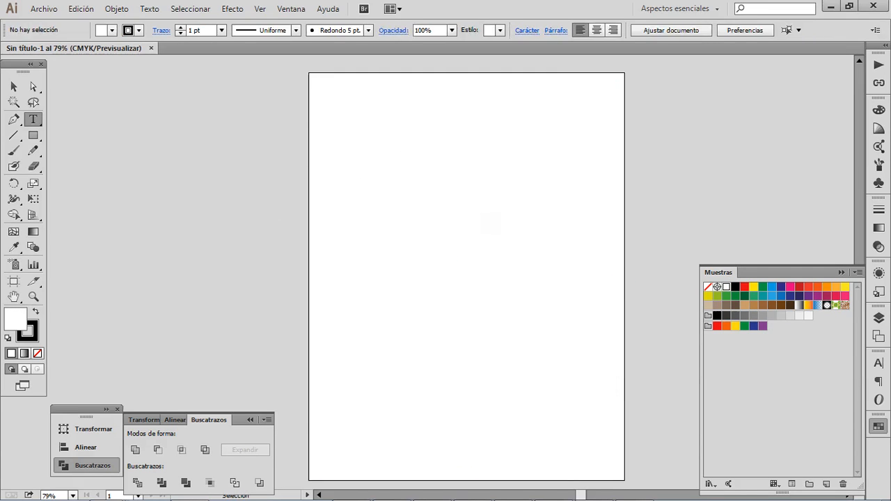
{"action": "key", "text": "alt+Tab"}
{"action": "key", "text": "Tab"}
{"action": "key", "text": "Tab"}
{"action": "key", "text": "Tab"}
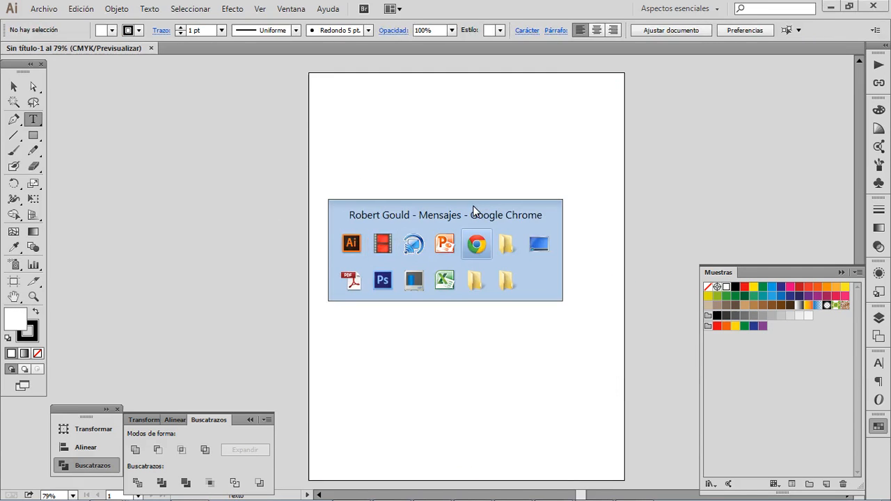
{"action": "left_click", "coordinate": [94, 8]}
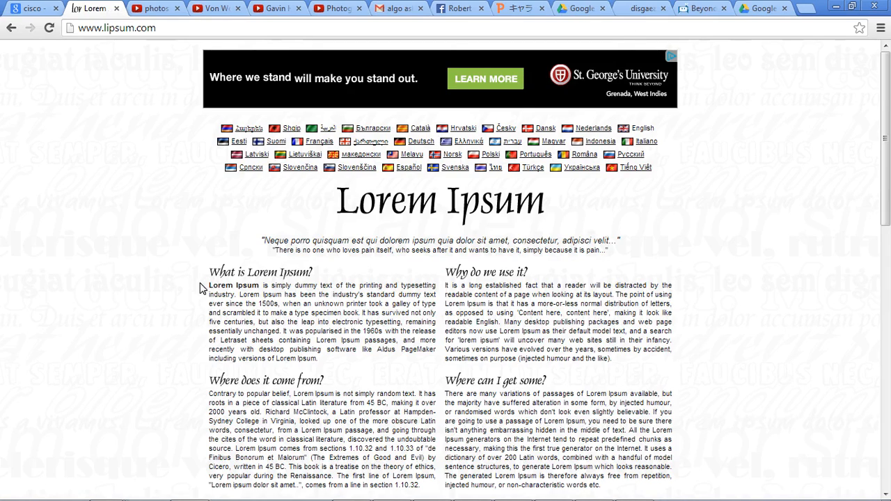
{"action": "scroll", "coordinate": [282, 329], "scroll_direction": "down", "scroll_amount": 2}
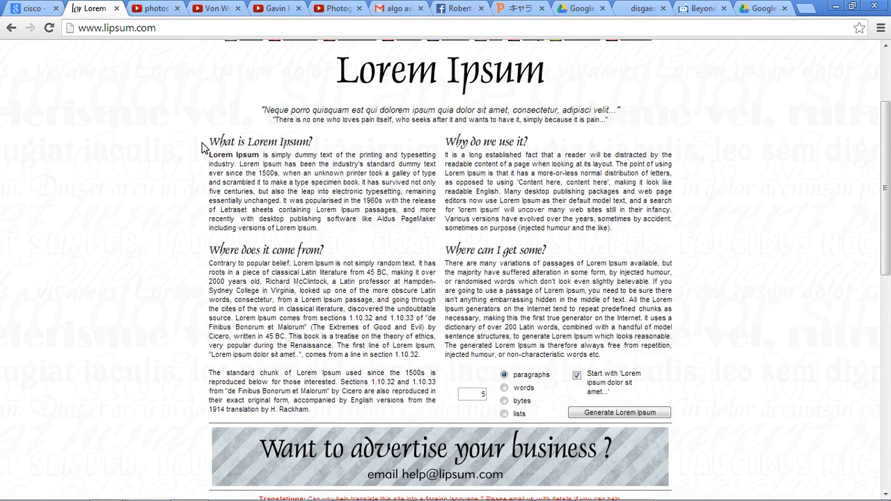
{"action": "left_click_drag", "start_coordinate": [211, 144], "coordinate": [304, 177]}
{"action": "left_click", "coordinate": [225, 138]}
{"action": "left_click_drag", "start_coordinate": [210, 138], "coordinate": [296, 167]}
{"action": "left_click", "coordinate": [358, 237]}
{"action": "left_click_drag", "start_coordinate": [348, 226], "coordinate": [213, 154]}
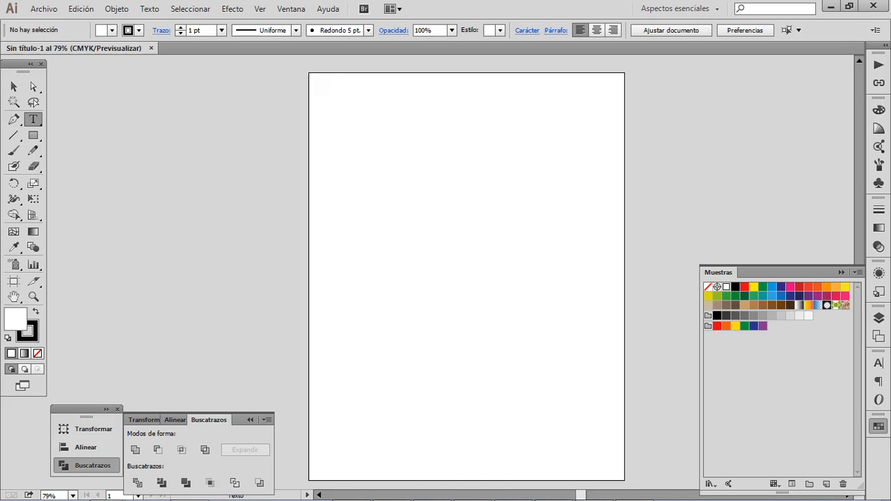
- Switch back to Illustrator, create an area text frame covering nearly the whole page, and paste the copied Lorem Ipsum paragraph into it
{"action": "left_click_drag", "start_coordinate": [313, 77], "coordinate": [624, 440]}
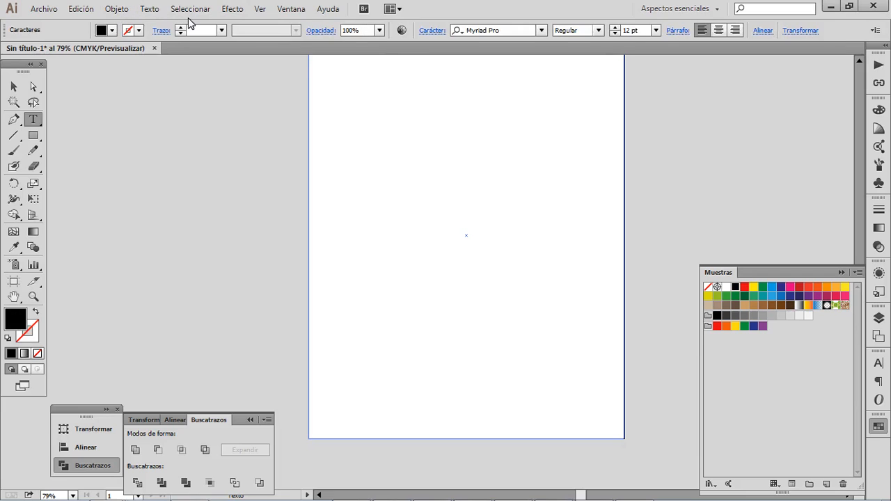
{"action": "key", "text": "ctrl+v"}
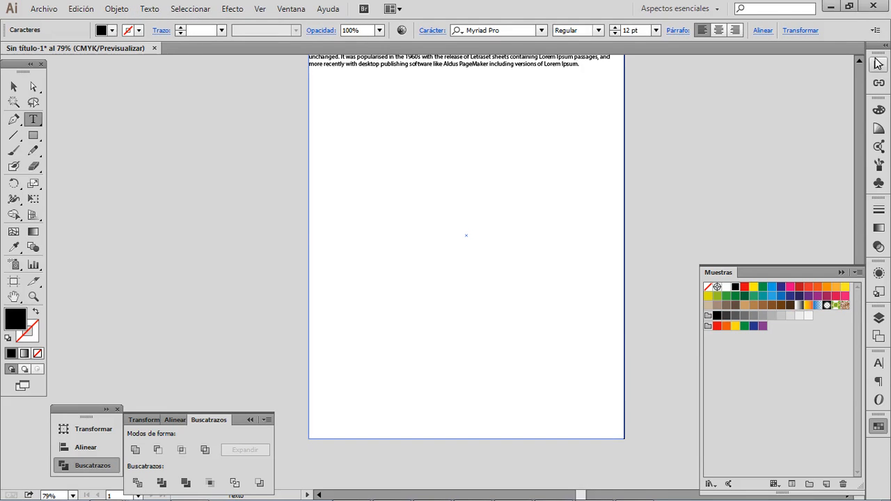
{"action": "left_click", "coordinate": [859, 61]}
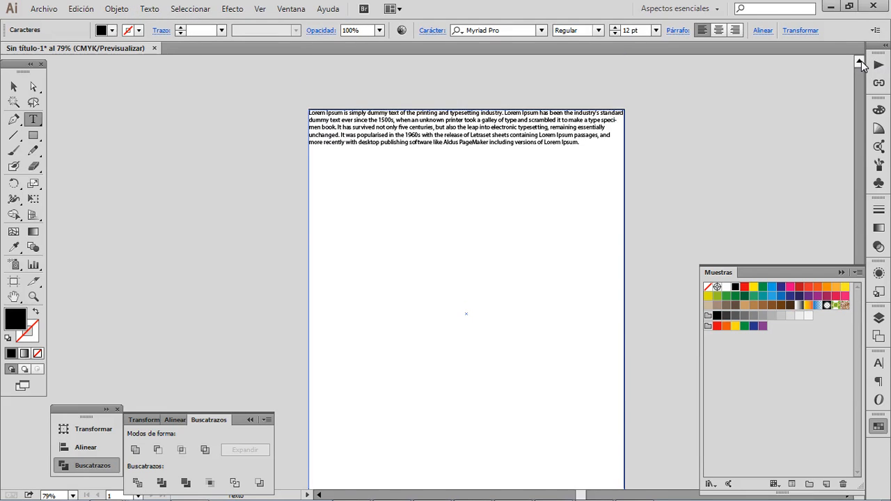
- Narrow the text frame to a column less than half the page wide and move it slightly inside the page's upper-left corner
{"action": "left_click", "coordinate": [13, 86]}
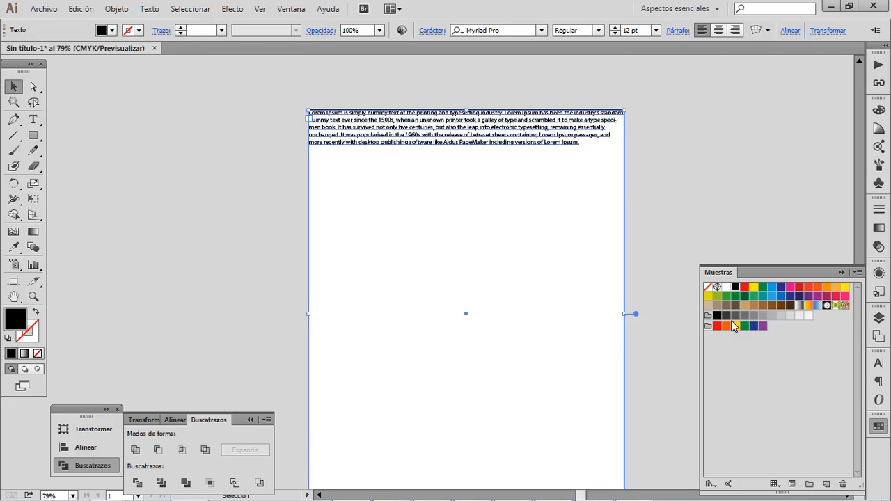
{"action": "mouse_move", "coordinate": [624, 313]}
{"action": "left_mouse_down"}
{"action": "mouse_move", "coordinate": [374, 314]}
{"action": "mouse_move", "coordinate": [648, 313]}
{"action": "mouse_move", "coordinate": [604, 314]}
{"action": "mouse_move", "coordinate": [628, 314]}
{"action": "left_mouse_up"}
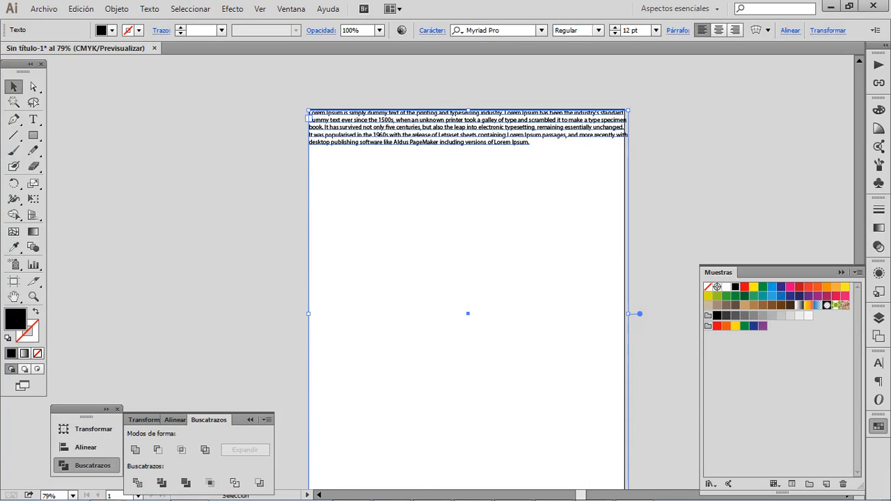
{"action": "left_click_drag", "start_coordinate": [628, 313], "coordinate": [371, 313]}
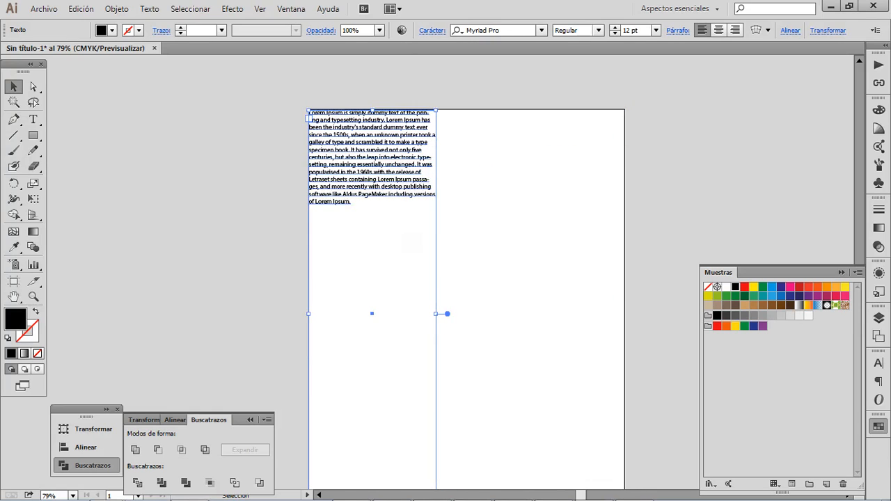
{"action": "left_click_drag", "start_coordinate": [372, 157], "coordinate": [394, 170]}
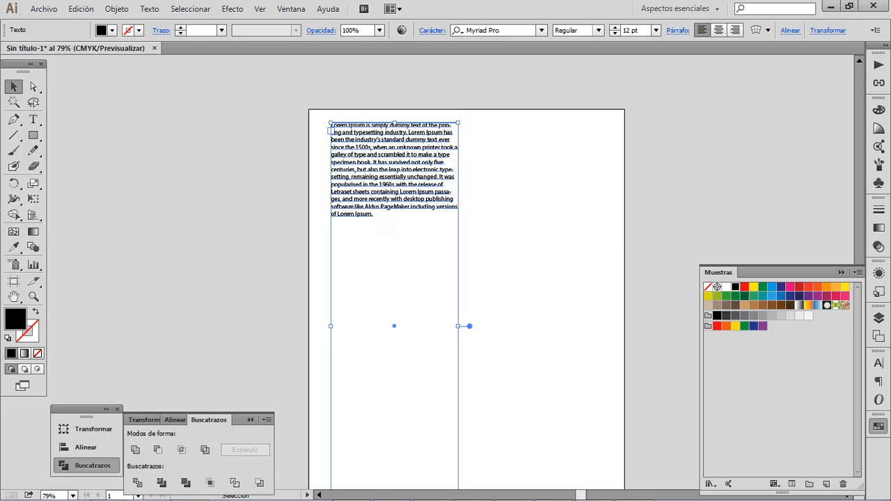
- Copy the whole Lorem Ipsum paragraph and paste three more copies below it in the same column, each on a new line
{"action": "key", "text": "ctrl+shift+a"}
{"action": "double_click", "coordinate": [394, 170]}
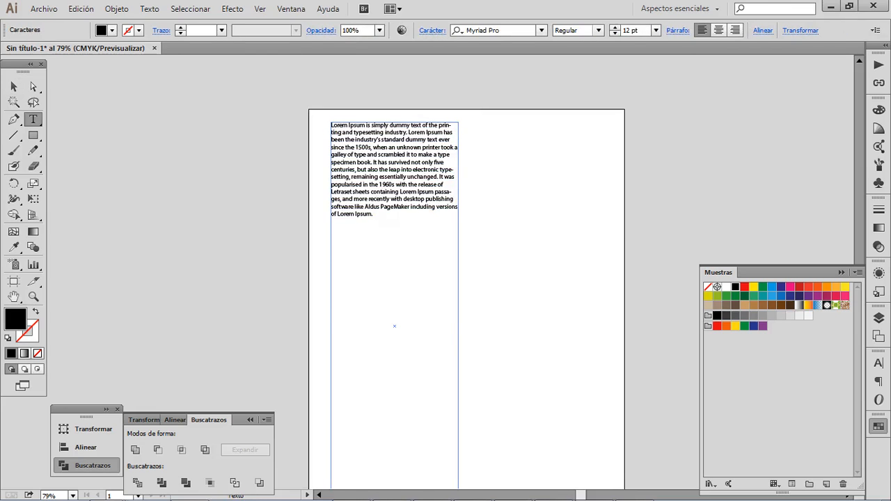
{"action": "key", "text": "ctrl+a"}
{"action": "key", "text": "ctrl+c"}
{"action": "left_click", "coordinate": [386, 224]}
{"action": "key", "text": "Return"}
{"action": "key", "text": "ctrl+v"}
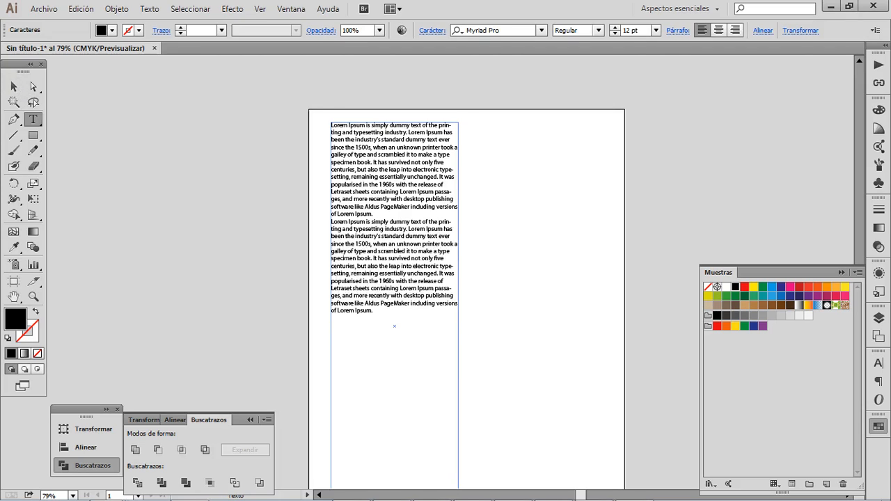
{"action": "key", "text": "Return"}
{"action": "key", "text": "ctrl+v"}
{"action": "key", "text": "Return"}
{"action": "key", "text": "ctrl+v"}
{"action": "key", "text": "ctrl+Return"}
{"action": "key", "text": "ctrl+v"}
{"action": "key", "text": "Return"}
{"action": "key", "text": "ctrl+v"}
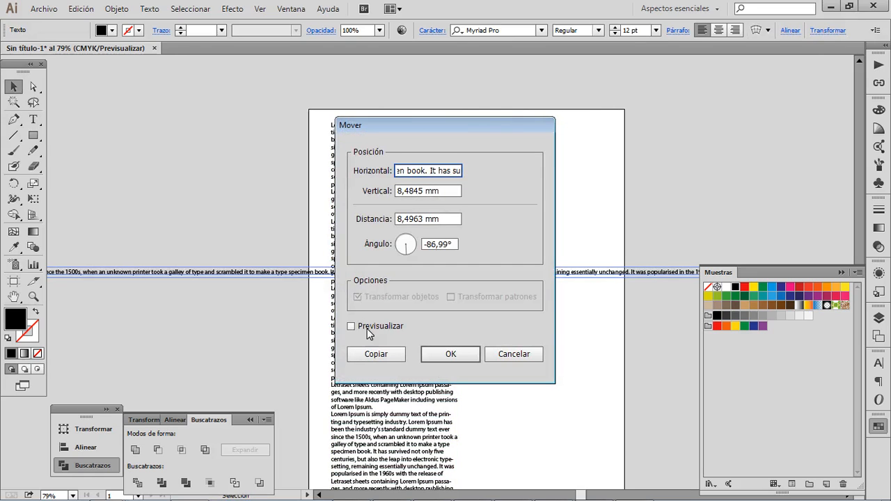
{"action": "left_click", "coordinate": [529, 358]}
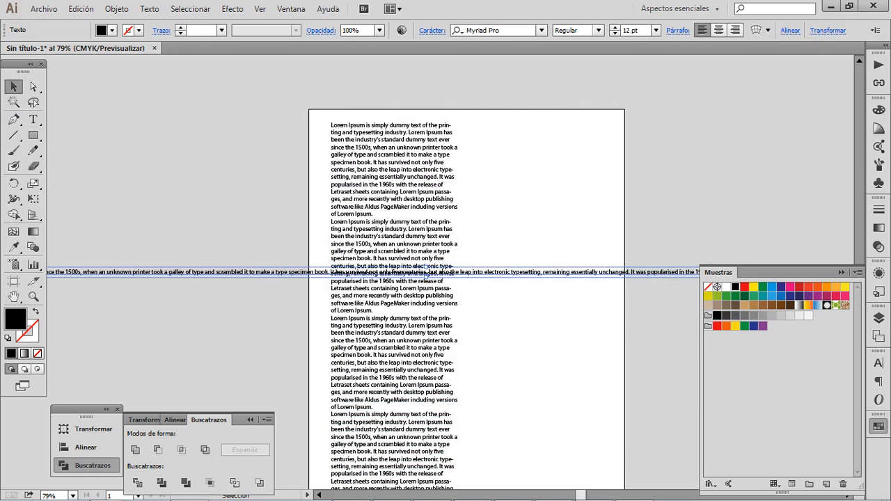
{"action": "key", "text": "Delete"}
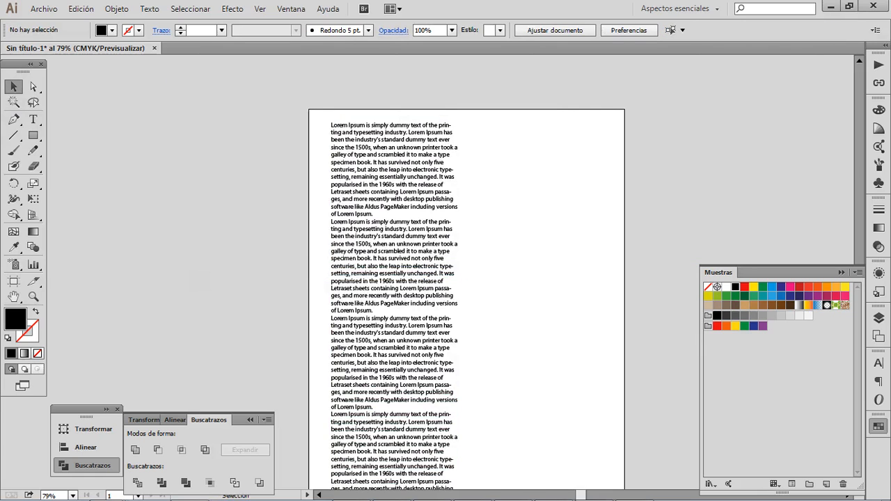
- Paste a fifth copy of the paragraph at the end of the column and shorten the frame to just above the page's lower edge
{"action": "left_click_drag", "start_coordinate": [420, 341], "coordinate": [415, 195]}
{"action": "double_click", "coordinate": [411, 209]}
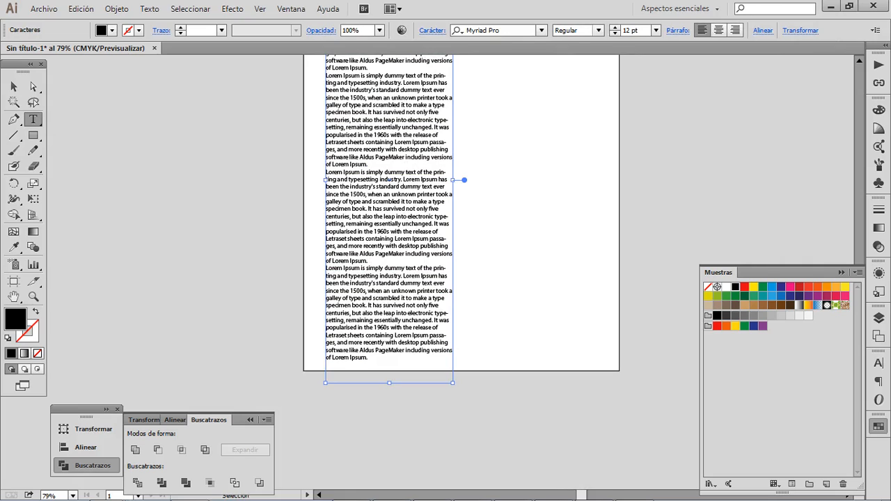
{"action": "key", "text": "ctrl+v"}
{"action": "key", "text": "Escape"}
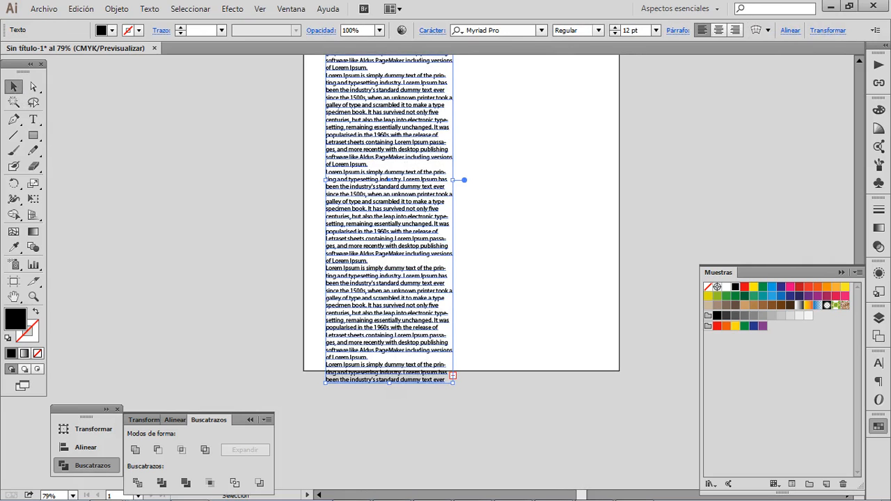
{"action": "left_click_drag", "start_coordinate": [389, 382], "coordinate": [389, 365]}
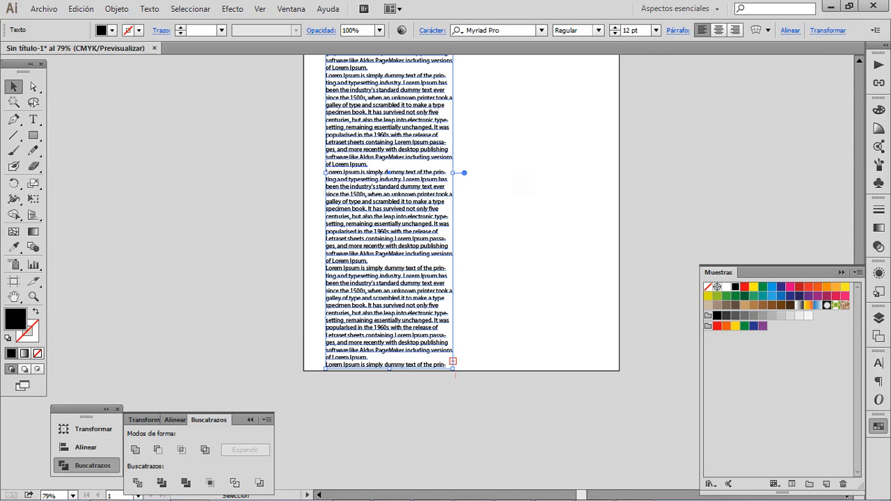
- Flow the overflowing text into a linked second frame beside the first column and align the two frames' tops
{"action": "left_click", "coordinate": [603, 196]}
{"action": "left_click_drag", "start_coordinate": [471, 153], "coordinate": [441, 233]}
{"action": "left_click", "coordinate": [400, 313]}
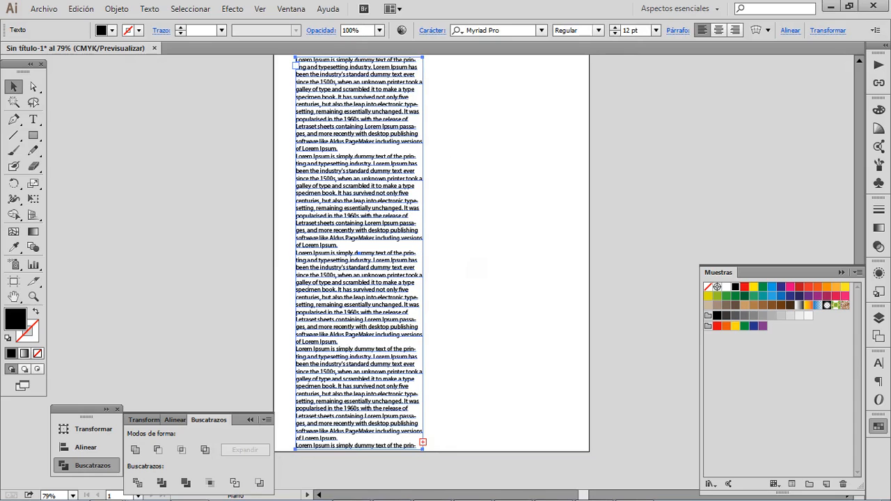
{"action": "mouse_move", "coordinate": [475, 268]}
{"action": "left_mouse_down"}
{"action": "mouse_move", "coordinate": [468, 366]}
{"action": "mouse_move", "coordinate": [470, 259]}
{"action": "left_mouse_up"}
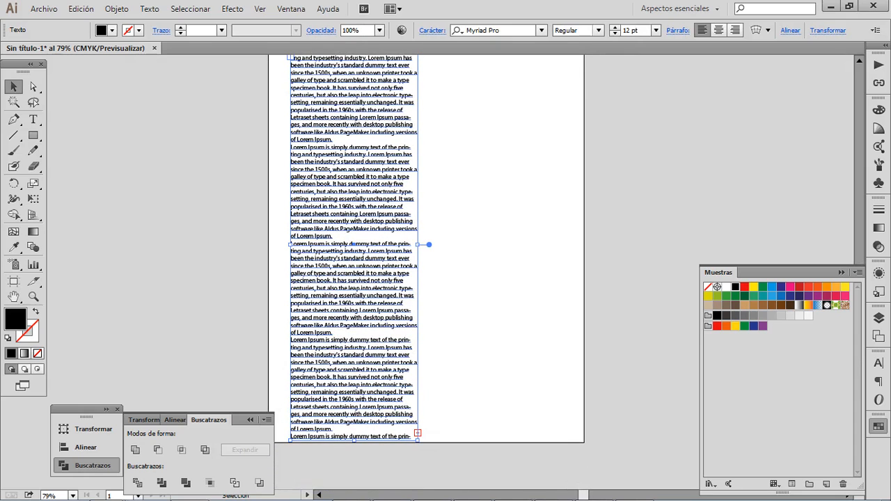
{"action": "key", "text": "t"}
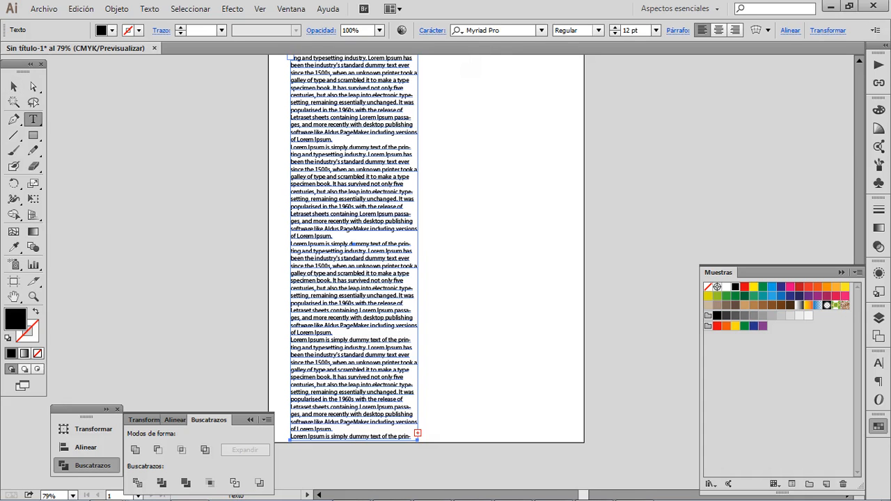
{"action": "left_click", "coordinate": [443, 66]}
{"action": "left_click_drag", "start_coordinate": [480, 209], "coordinate": [476, 373]}
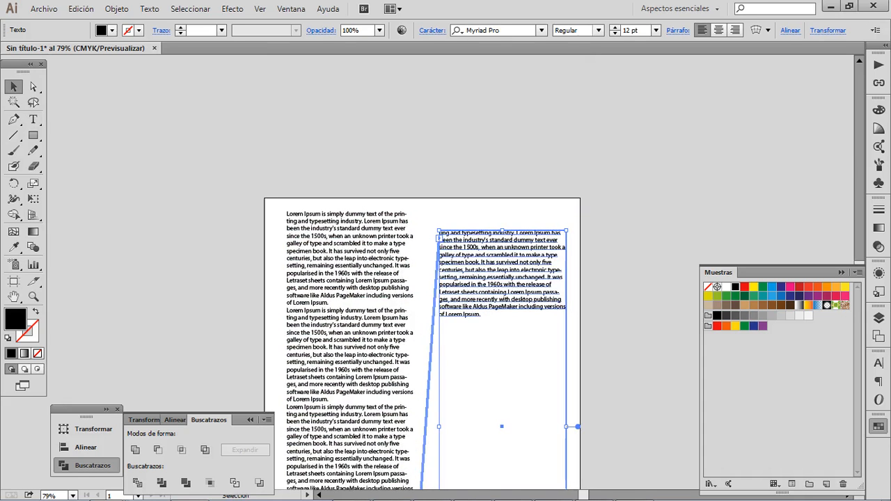
{"action": "left_click_drag", "start_coordinate": [480, 277], "coordinate": [462, 258]}
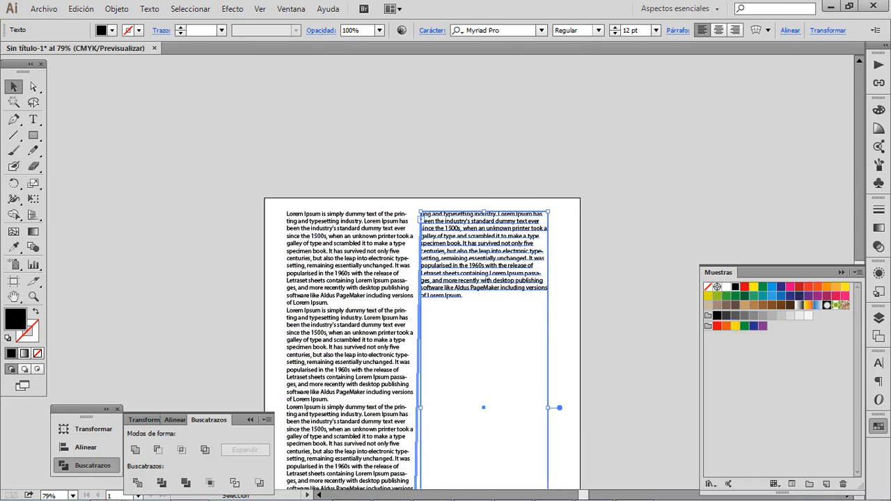
- Select the two linked columns together, then delete only the second column's frame
{"action": "left_click", "coordinate": [621, 259]}
{"action": "left_click", "coordinate": [483, 258]}
{"action": "left_click", "coordinate": [376, 292], "text": "shift"}
{"action": "key", "text": "space"}
{"action": "left_click_drag", "start_coordinate": [478, 344], "coordinate": [481, 253]}
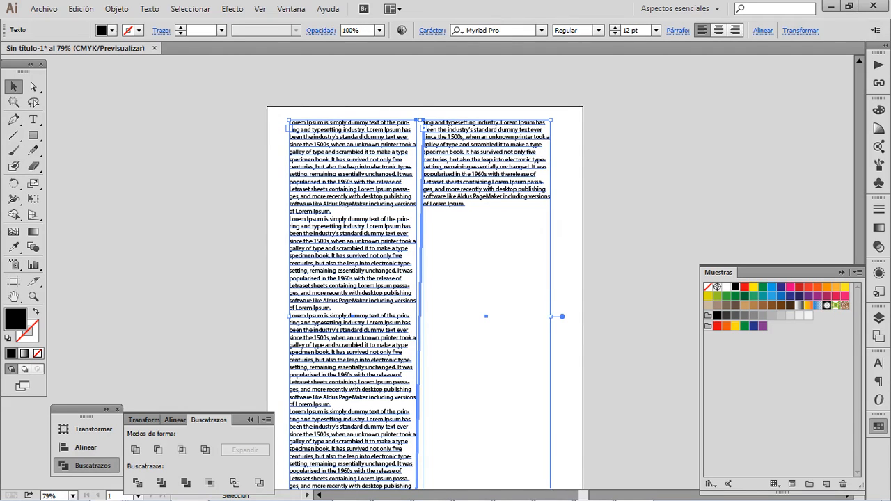
{"action": "left_click", "coordinate": [622, 202]}
{"action": "left_click", "coordinate": [533, 190]}
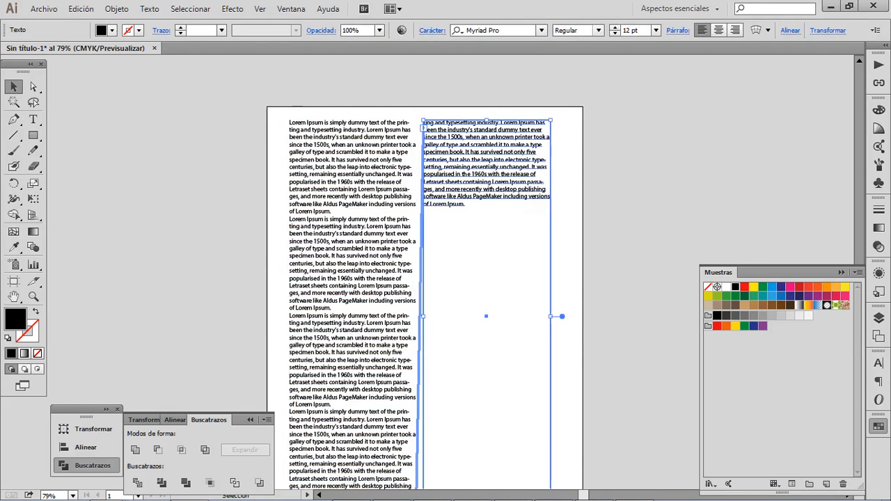
{"action": "key", "text": "Delete"}
- Enlarge the remaining text frame so that it fills the page from edge to edge
{"action": "left_click", "coordinate": [376, 202]}
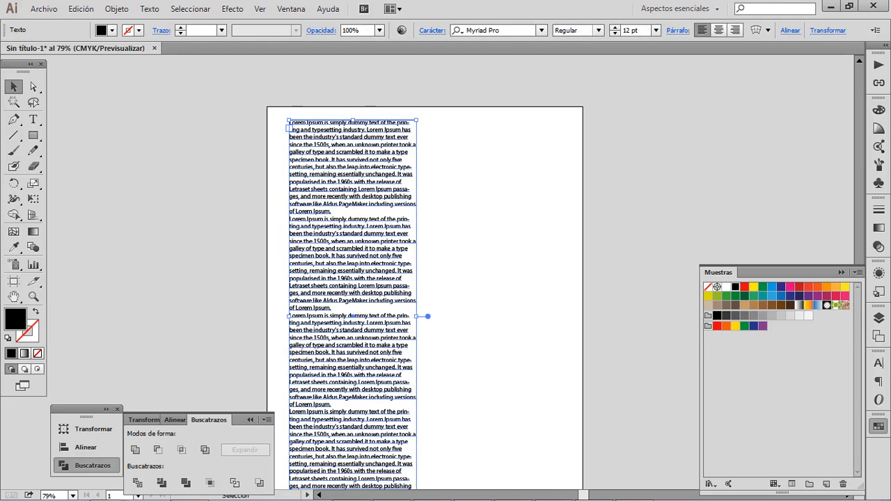
{"action": "left_click_drag", "start_coordinate": [289, 316], "coordinate": [268, 316]}
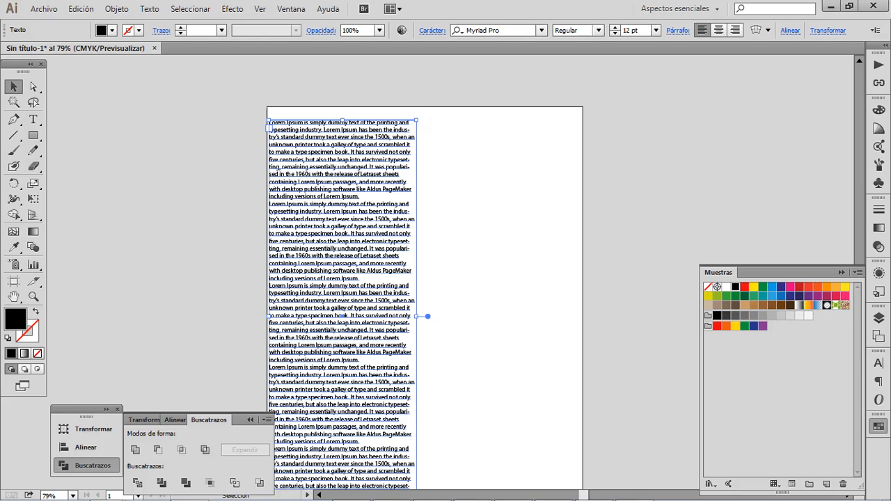
{"action": "left_click_drag", "start_coordinate": [428, 316], "coordinate": [578, 316]}
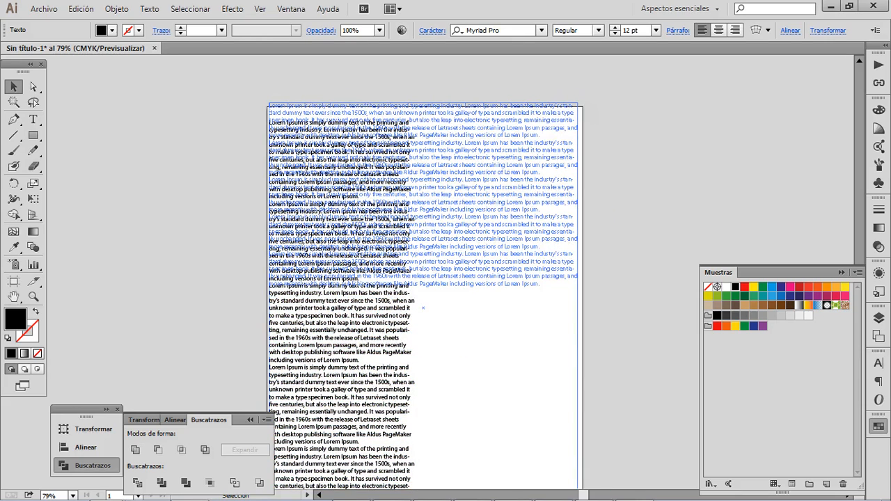
{"action": "mouse_move", "coordinate": [578, 103]}
{"action": "left_mouse_down"}
{"action": "mouse_move", "coordinate": [582, 112]}
{"action": "mouse_move", "coordinate": [583, 104]}
{"action": "left_mouse_up"}
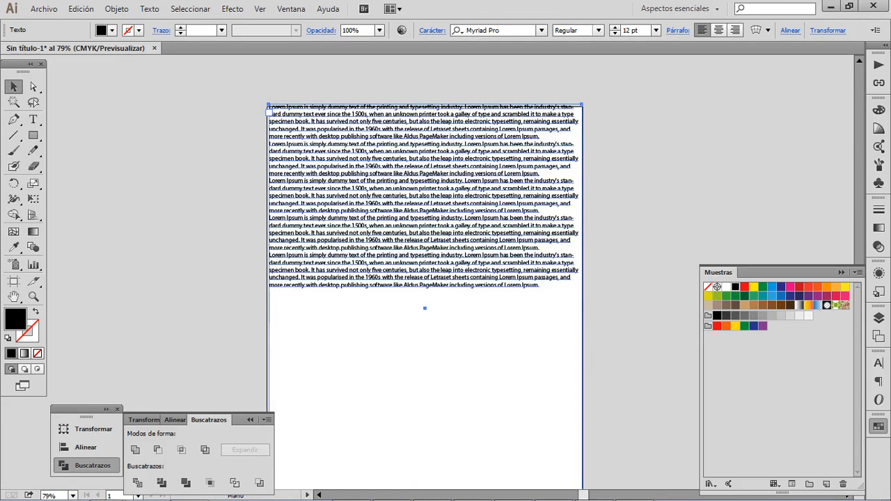
{"action": "left_click_drag", "start_coordinate": [522, 313], "coordinate": [524, 286]}
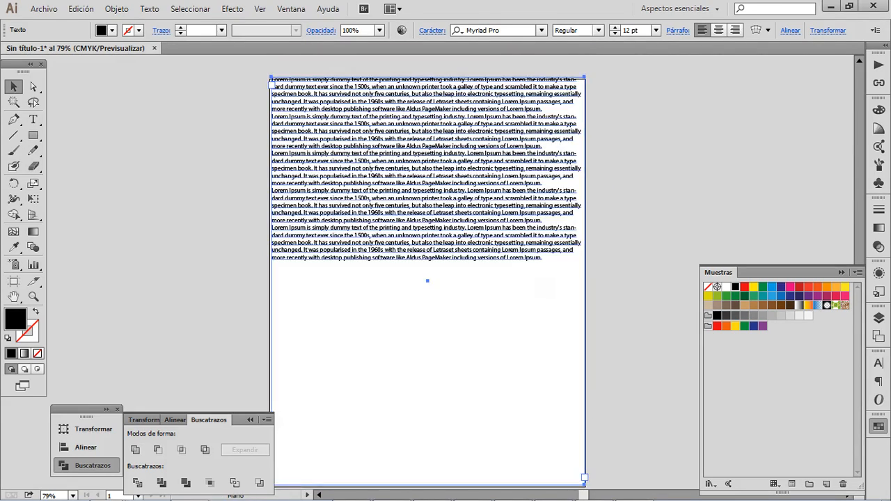
- Split the full-page text frame into 3 columns through the area type options, with the preview enabled
{"action": "left_click", "coordinate": [156, 10]}
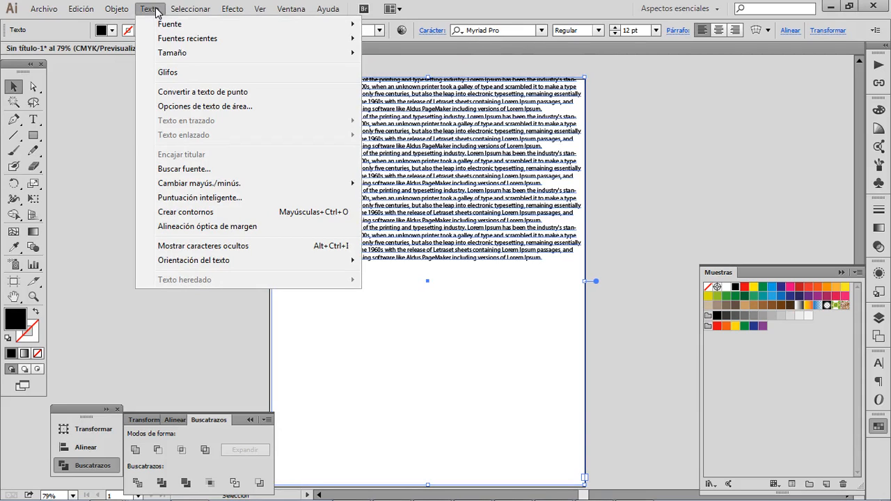
{"action": "left_click", "coordinate": [220, 108]}
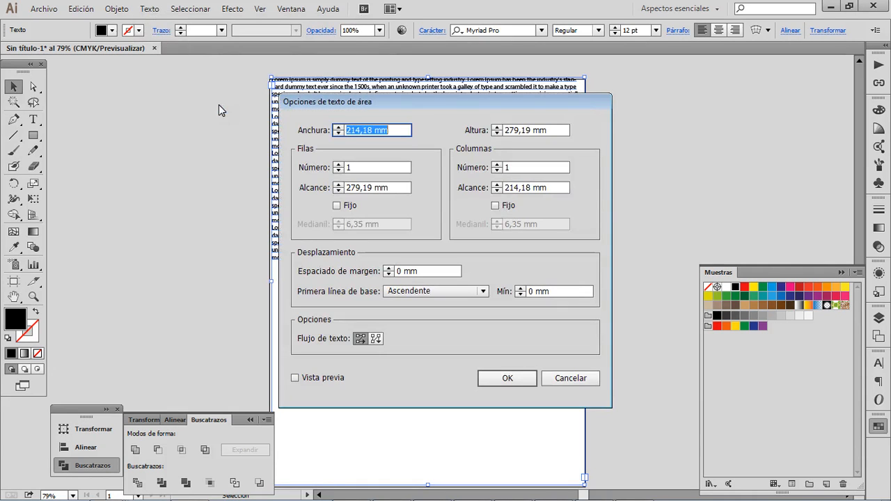
{"action": "left_click_drag", "start_coordinate": [460, 102], "coordinate": [750, 74]}
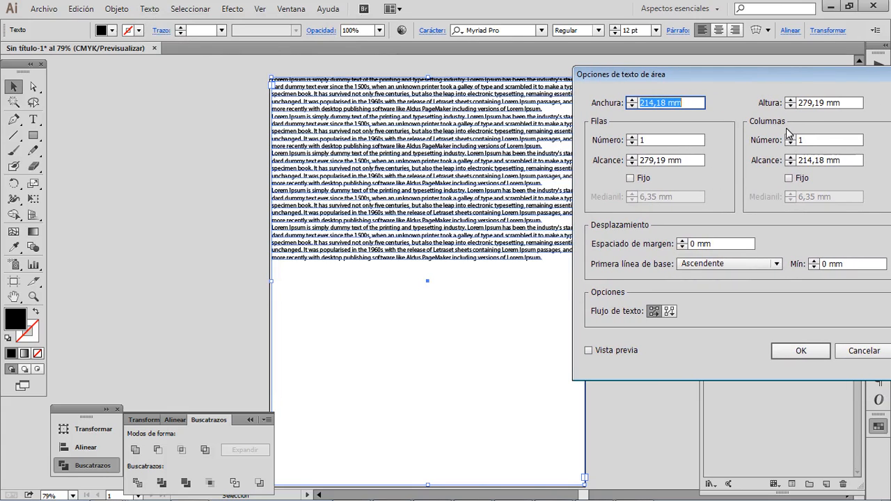
{"action": "left_click", "coordinate": [791, 137]}
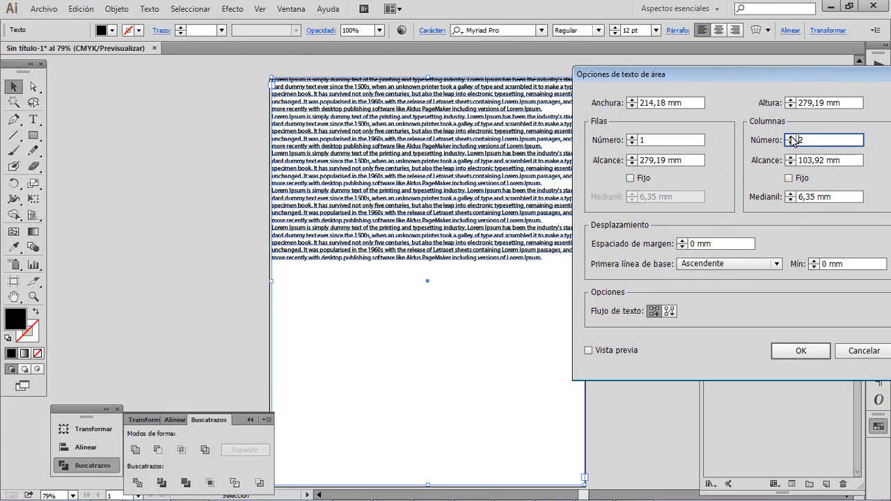
{"action": "left_click", "coordinate": [588, 350]}
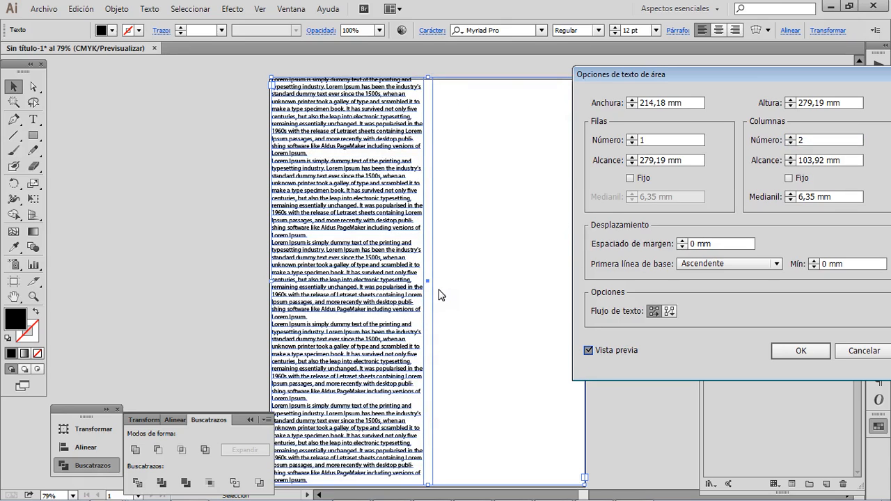
{"action": "left_click", "coordinate": [588, 350]}
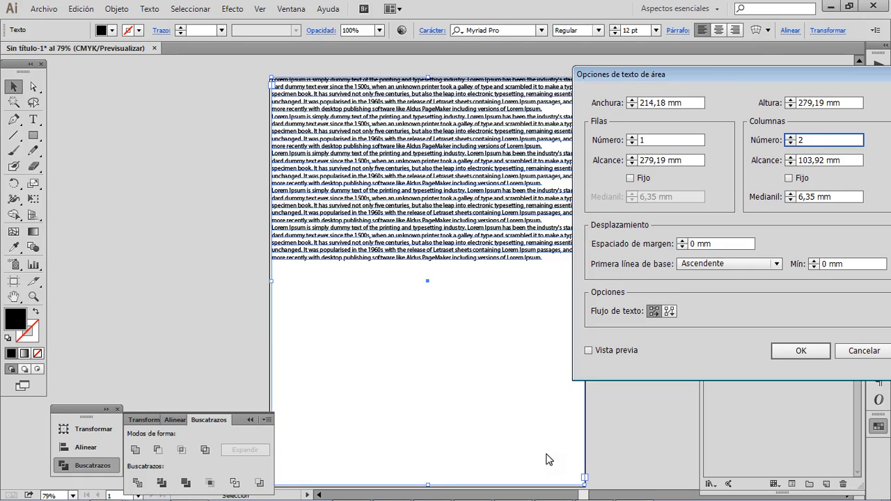
{"action": "left_click", "coordinate": [589, 351]}
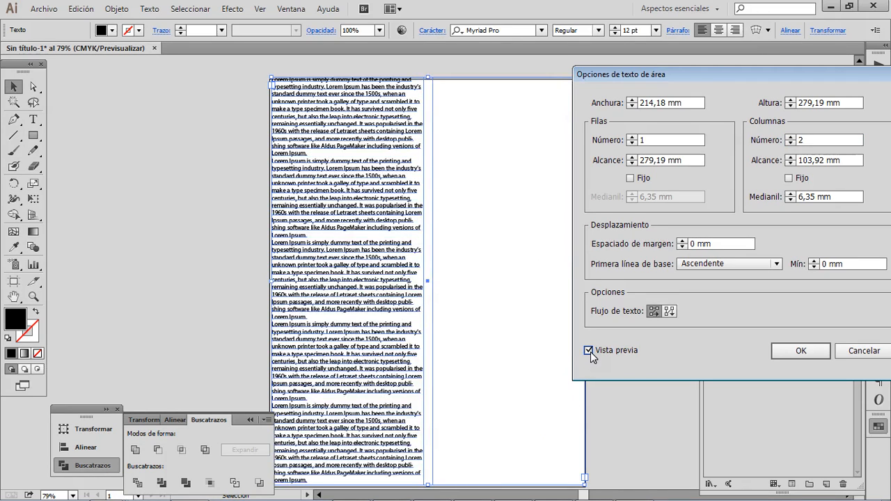
{"action": "left_click", "coordinate": [790, 137]}
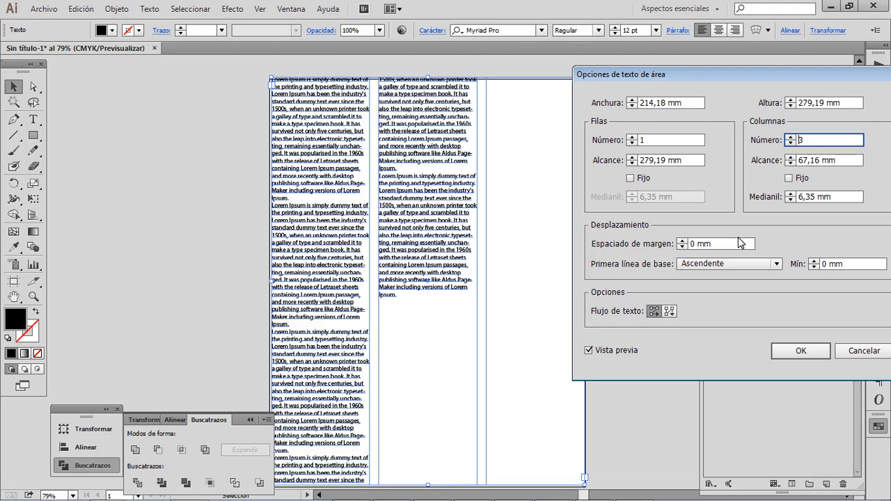
- Set the text frame's inset spacing to 10 mm
{"action": "left_click", "coordinate": [684, 244]}
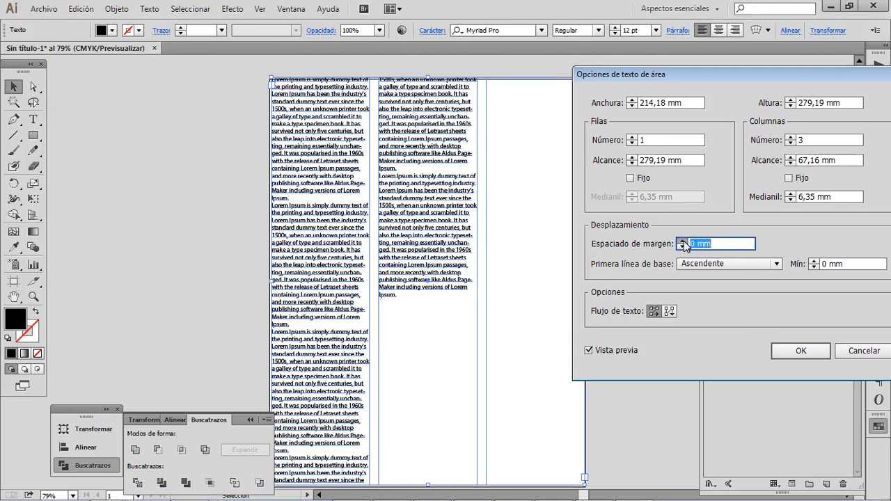
{"action": "left_click", "coordinate": [683, 241]}
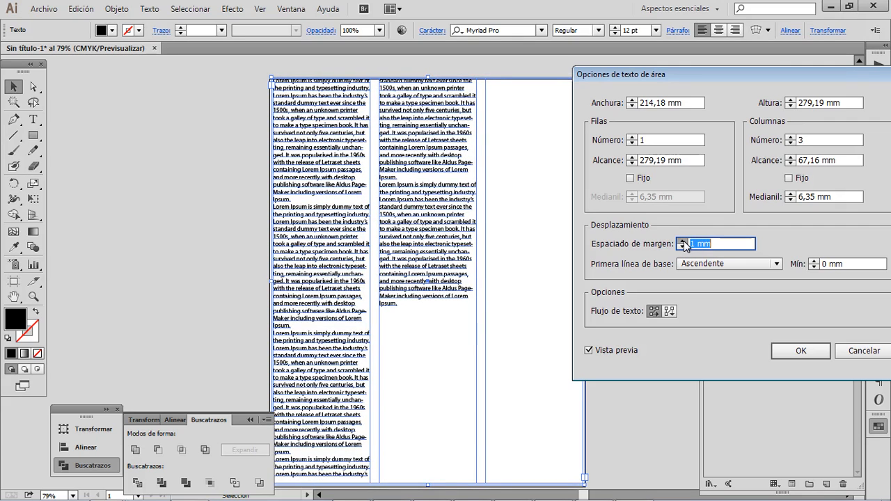
{"action": "left_click", "coordinate": [683, 240]}
{"action": "left_click", "coordinate": [683, 240]}
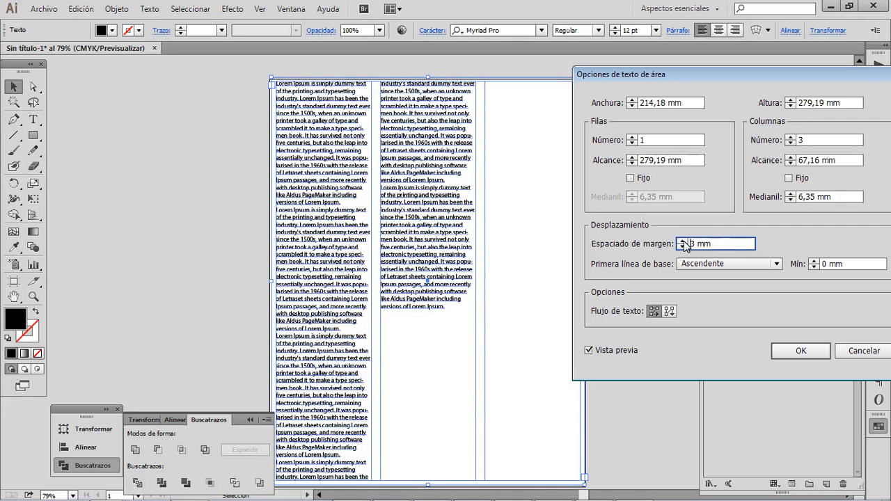
{"action": "left_click", "coordinate": [683, 242]}
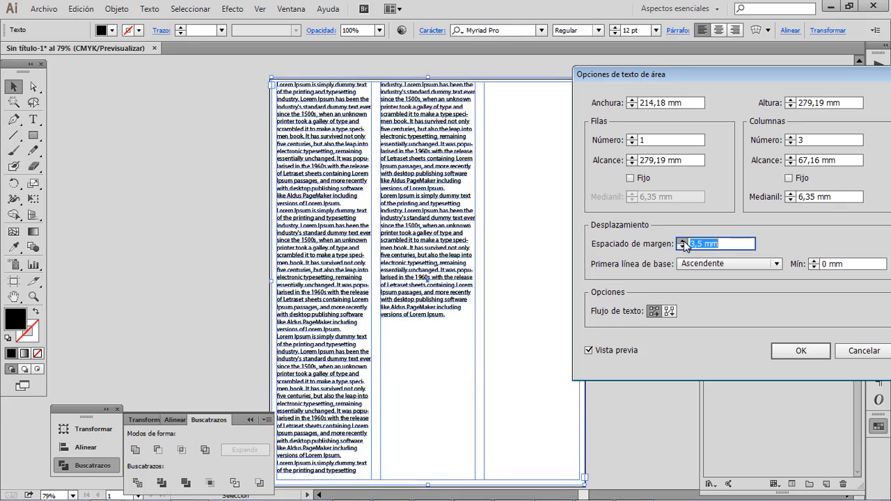
{"action": "left_click", "coordinate": [684, 242]}
{"action": "left_click", "coordinate": [683, 242]}
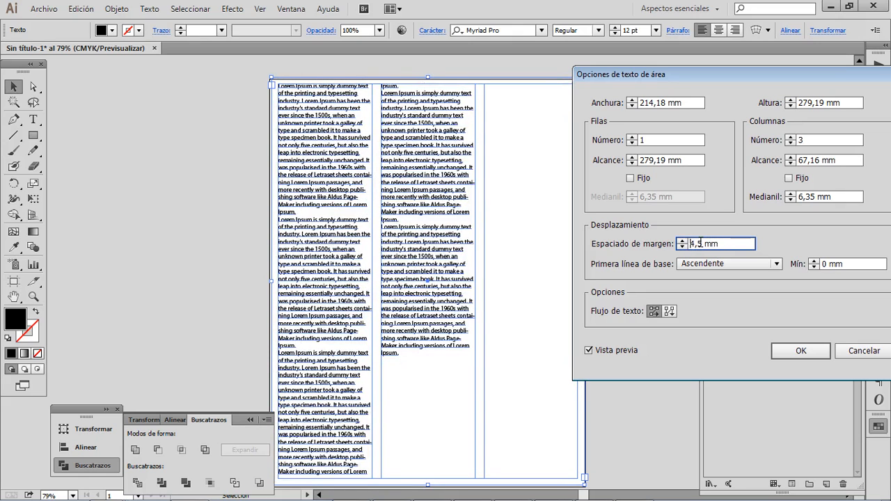
{"action": "left_click_drag", "start_coordinate": [698, 244], "coordinate": [674, 245]}
{"action": "type", "text": "10"}
{"action": "left_click", "coordinate": [849, 263]}
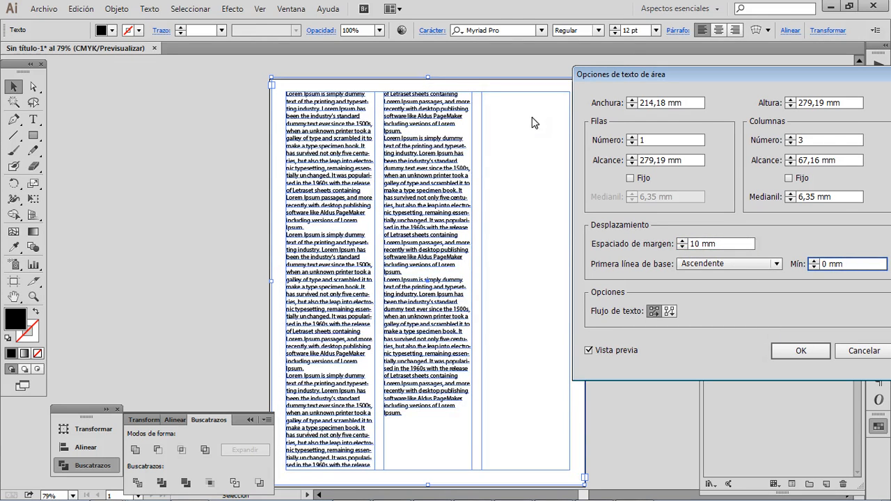
- Set the gutter between the columns to 5 mm, apply the area type options and deselect the frame
{"action": "left_click_drag", "start_coordinate": [678, 74], "coordinate": [663, 88]}
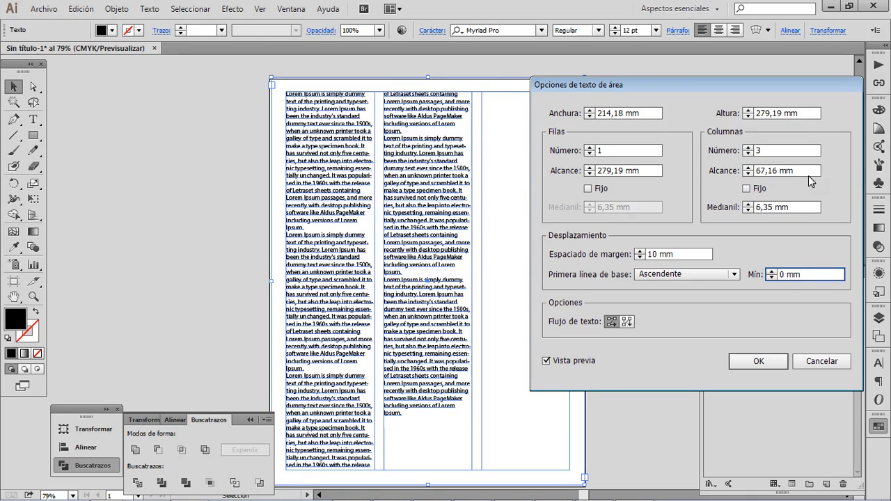
{"action": "left_click", "coordinate": [748, 204]}
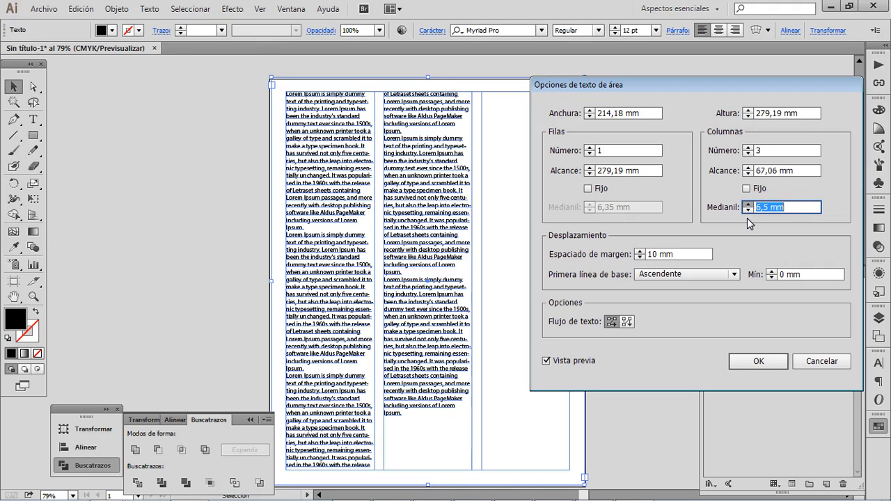
{"action": "left_click", "coordinate": [763, 206]}
{"action": "double_click", "coordinate": [762, 207]}
{"action": "type", "text": "5"}
{"action": "left_click", "coordinate": [809, 172]}
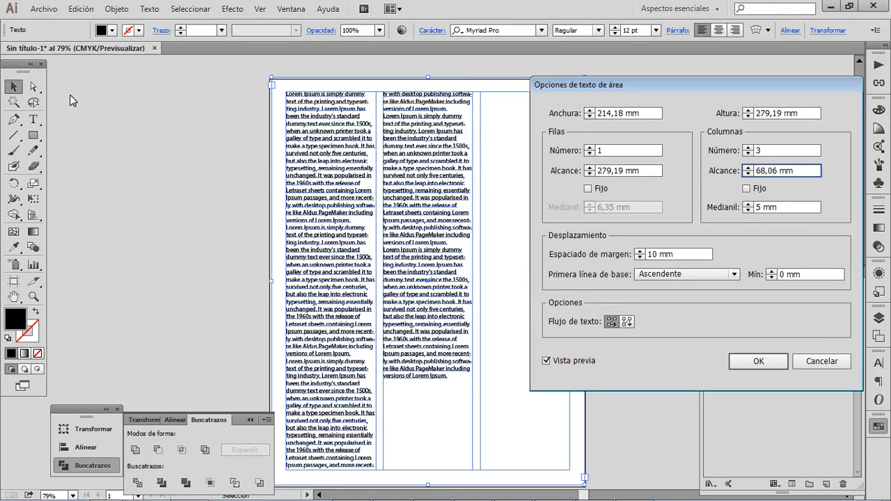
{"action": "left_click", "coordinate": [768, 362]}
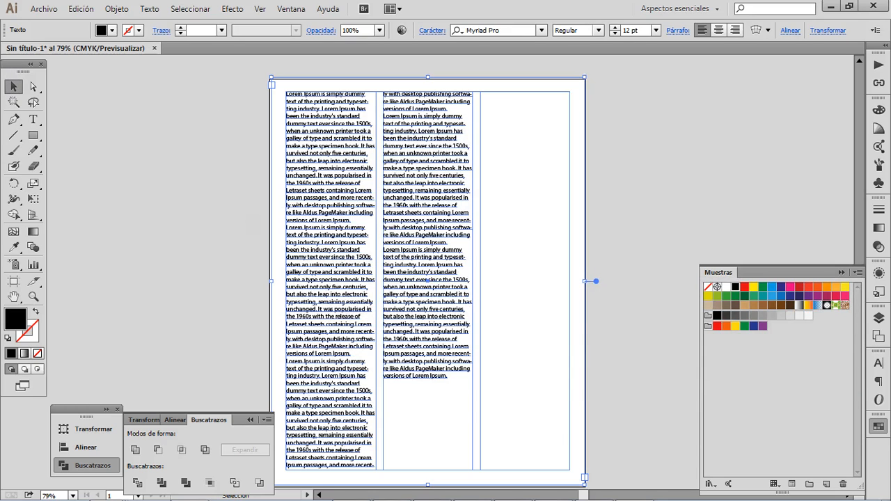
{"action": "left_click", "coordinate": [147, 153]}
{"action": "left_click_drag", "start_coordinate": [493, 293], "coordinate": [546, 289]}
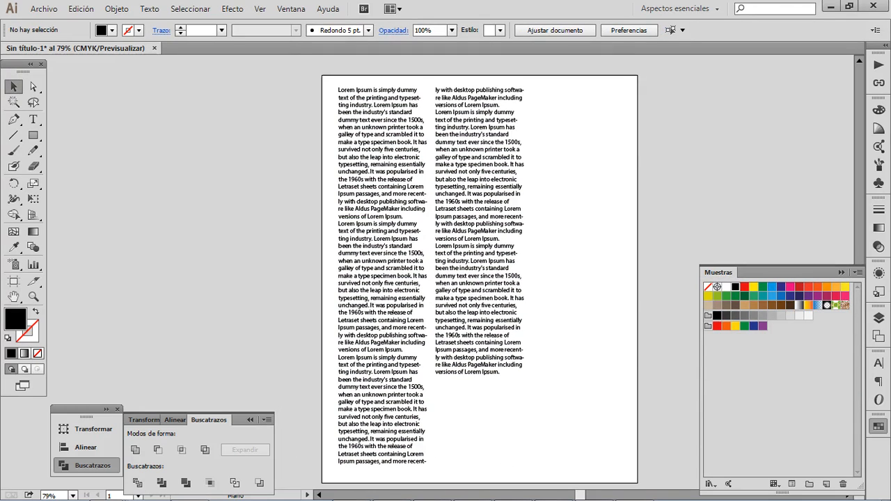
- Select the three-column text frame and set the space after its paragraphs to 10 pt
{"action": "left_click", "coordinate": [494, 282]}
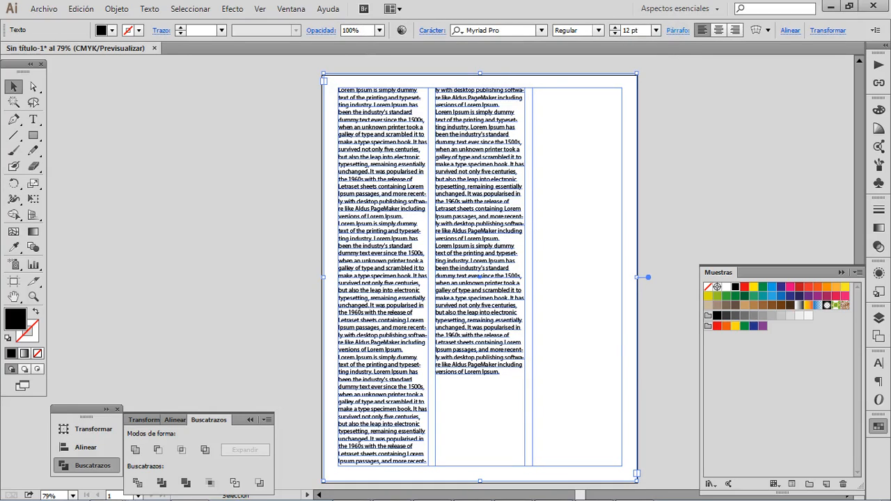
{"action": "left_click", "coordinate": [675, 32]}
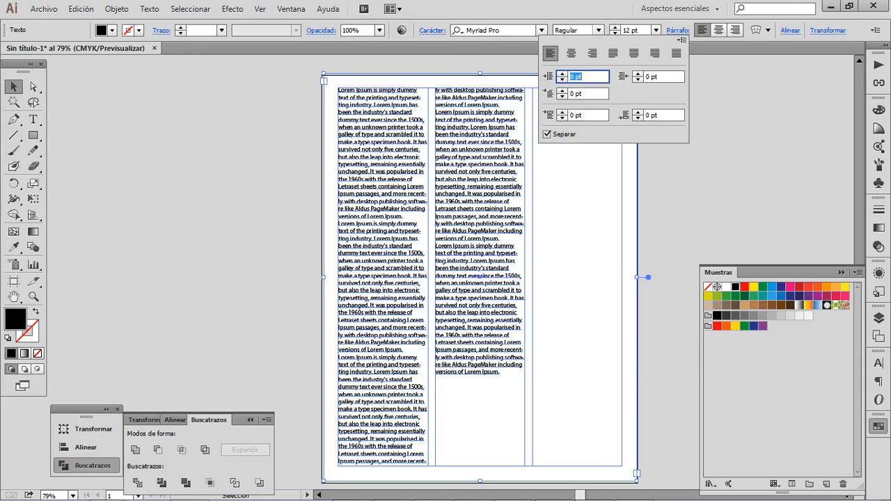
{"action": "left_click", "coordinate": [646, 115]}
{"action": "left_click_drag", "start_coordinate": [649, 114], "coordinate": [647, 116]}
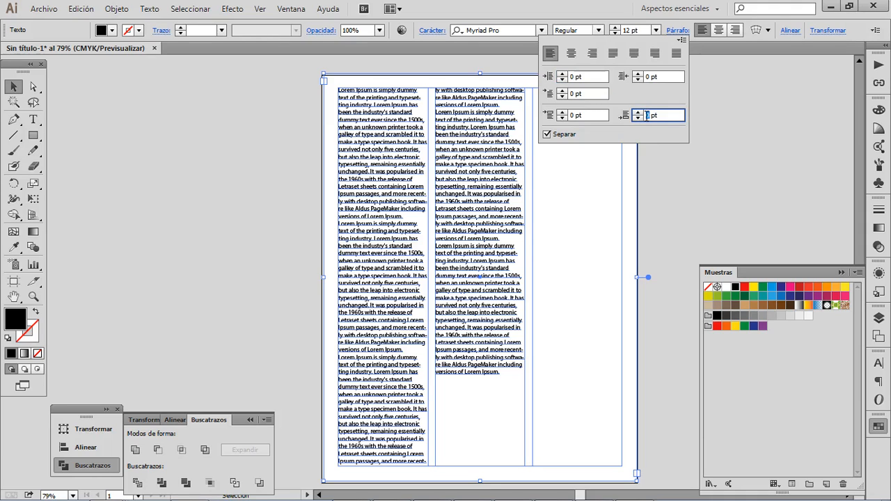
{"action": "type", "text": "10"}
{"action": "left_click", "coordinate": [592, 114]}
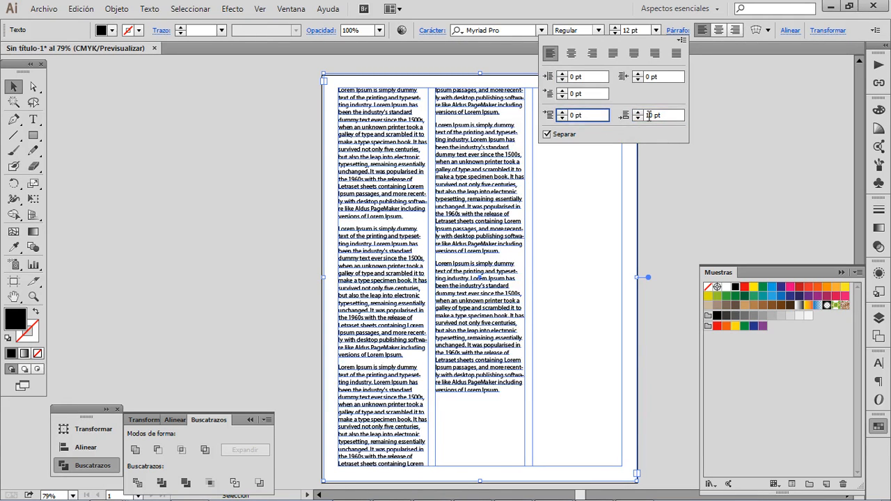
{"action": "left_click", "coordinate": [689, 23]}
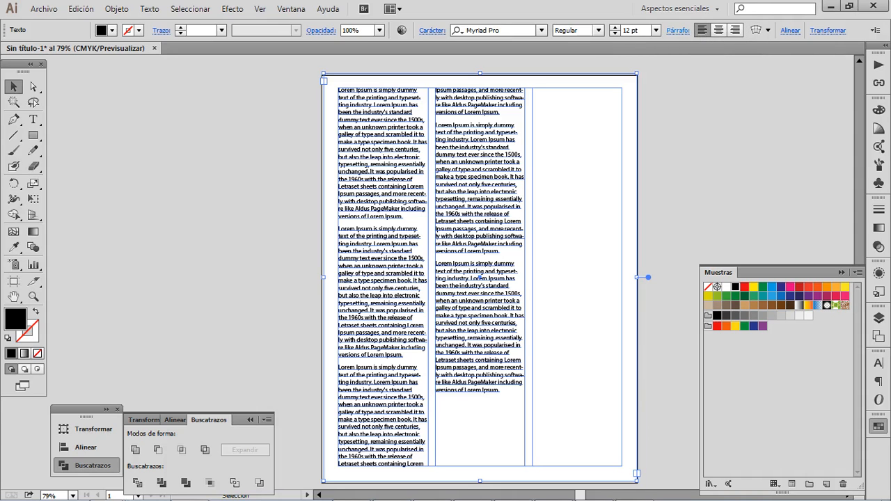
- Show the full paragraph settings floating beside the page and set the space after paragraphs to 12 pt
{"action": "left_click", "coordinate": [290, 9]}
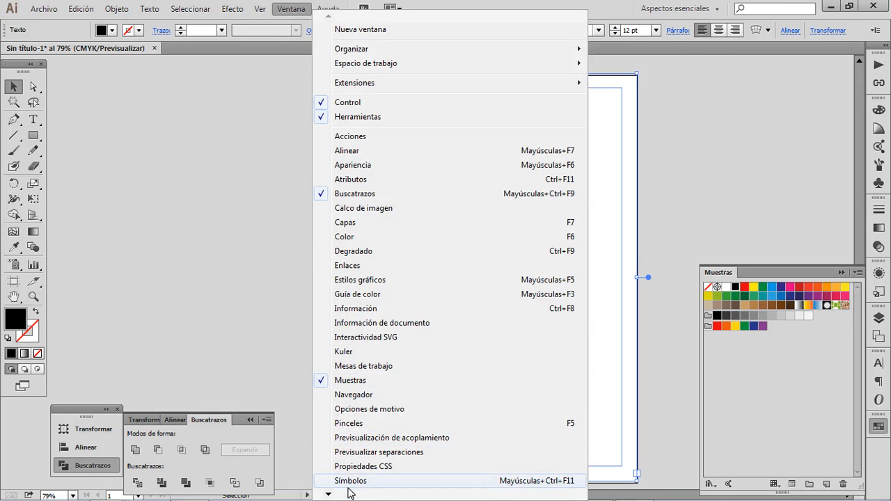
{"action": "mouse_move", "coordinate": [345, 492]}
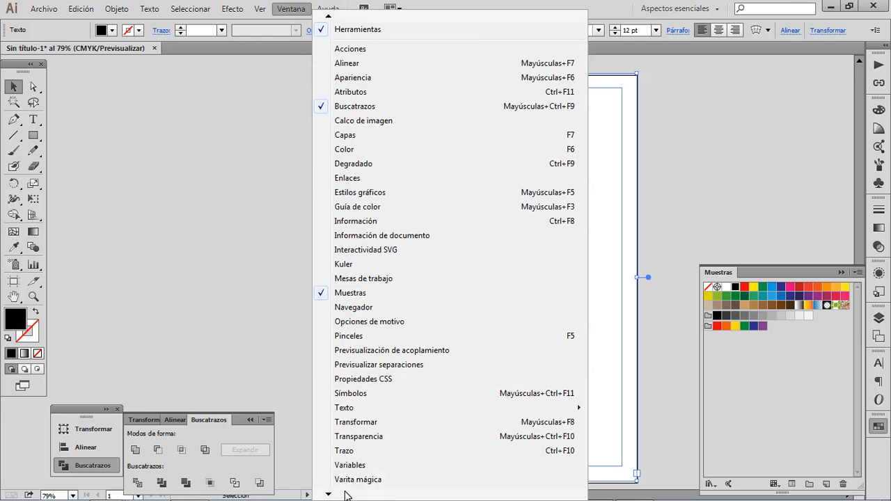
{"action": "mouse_move", "coordinate": [354, 414]}
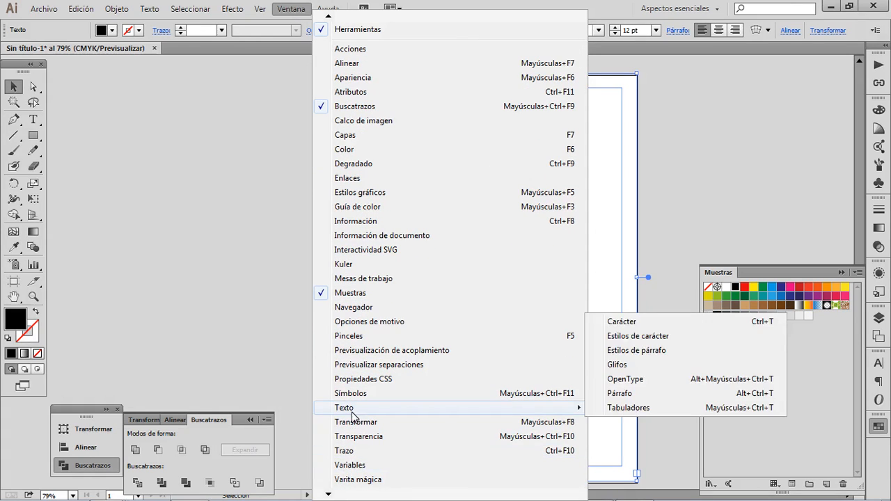
{"action": "left_click", "coordinate": [645, 395]}
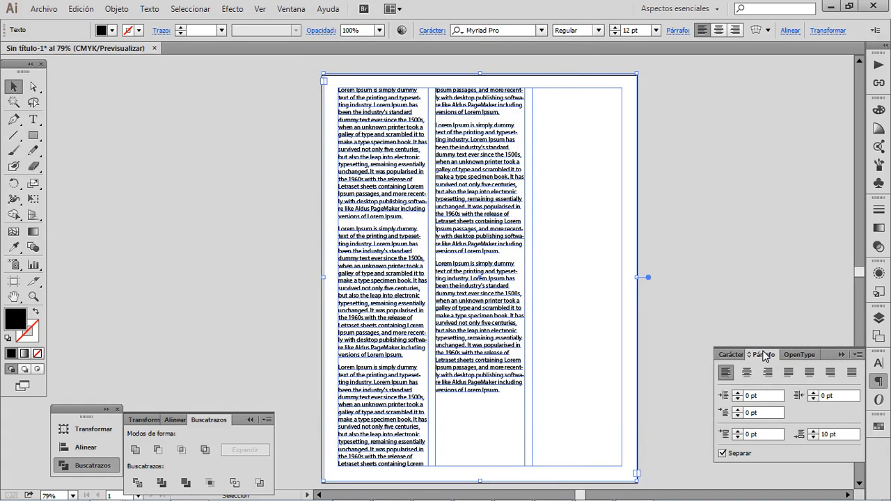
{"action": "left_click_drag", "start_coordinate": [763, 356], "coordinate": [676, 210]}
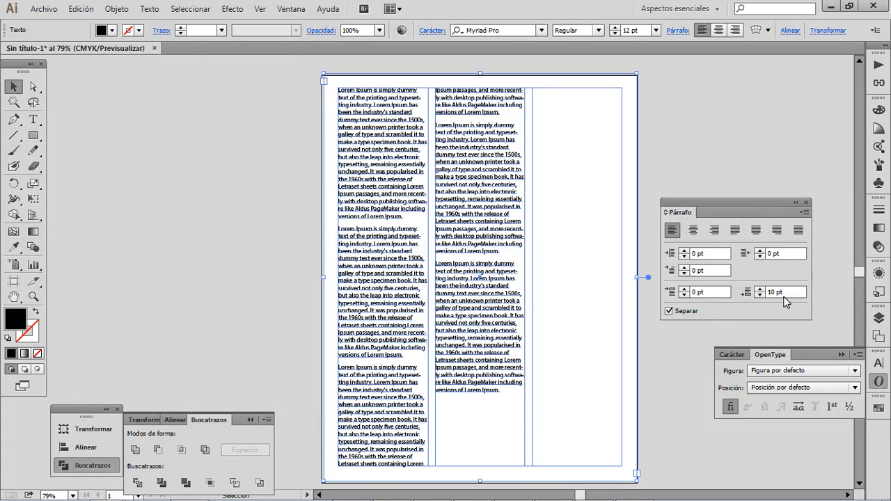
{"action": "left_click", "coordinate": [760, 290]}
{"action": "left_click", "coordinate": [760, 289]}
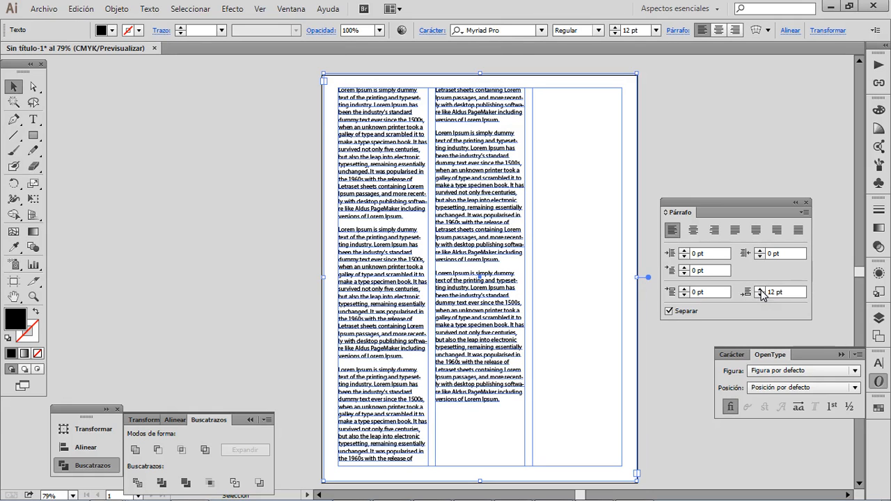
- Set the first-line indent of the paragraphs to 10 pt and justify the text with the last line aligned left
{"action": "left_click", "coordinate": [684, 268]}
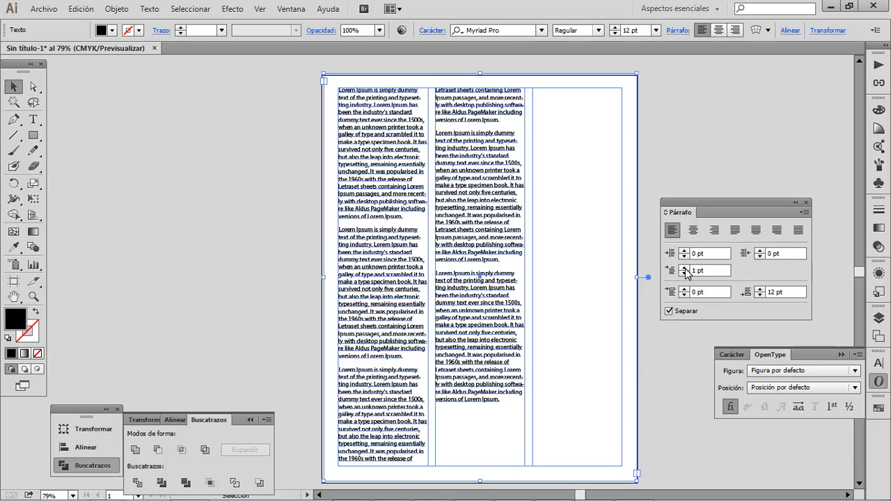
{"action": "left_click", "coordinate": [684, 268]}
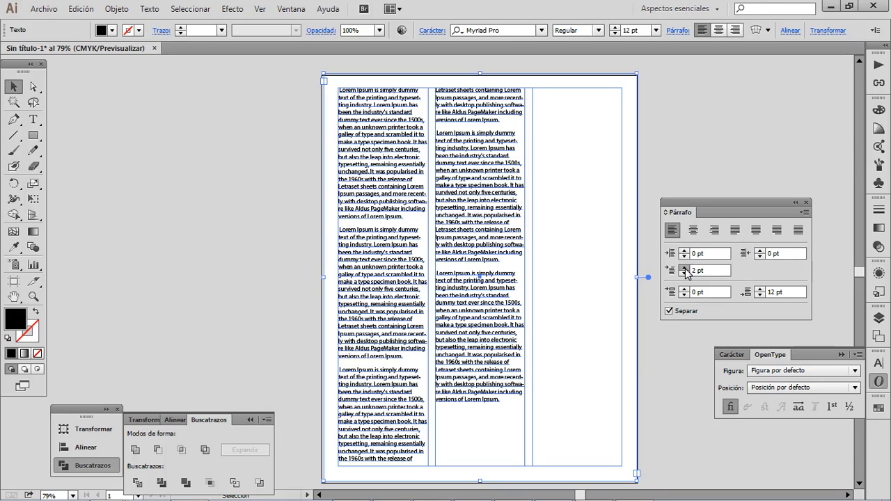
{"action": "left_click", "coordinate": [685, 268]}
{"action": "left_click", "coordinate": [684, 268]}
{"action": "left_click", "coordinate": [684, 268]}
{"action": "left_click", "coordinate": [684, 268]}
{"action": "left_click", "coordinate": [685, 268]}
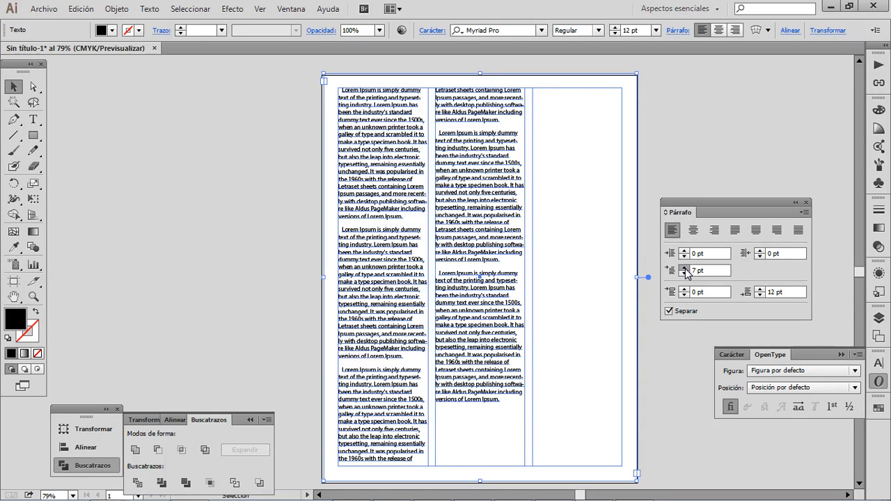
{"action": "left_click", "coordinate": [684, 268]}
{"action": "left_click", "coordinate": [684, 268]}
{"action": "left_click", "coordinate": [684, 268]}
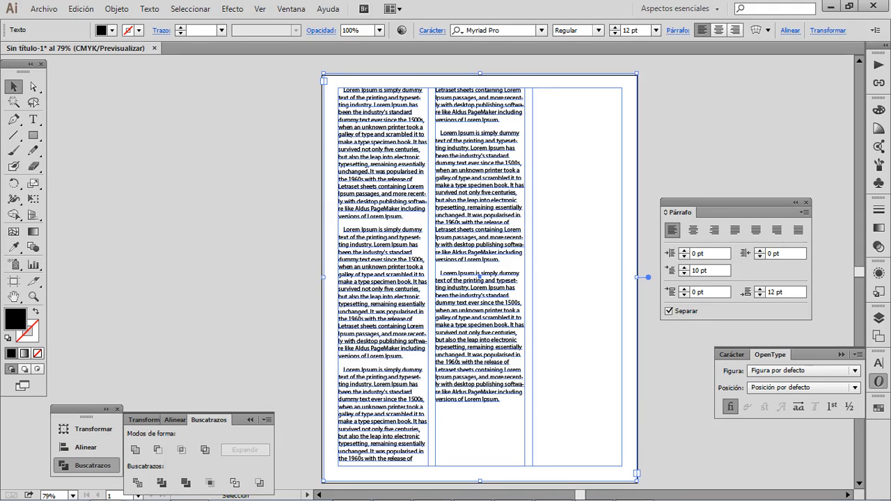
{"action": "left_click", "coordinate": [734, 230]}
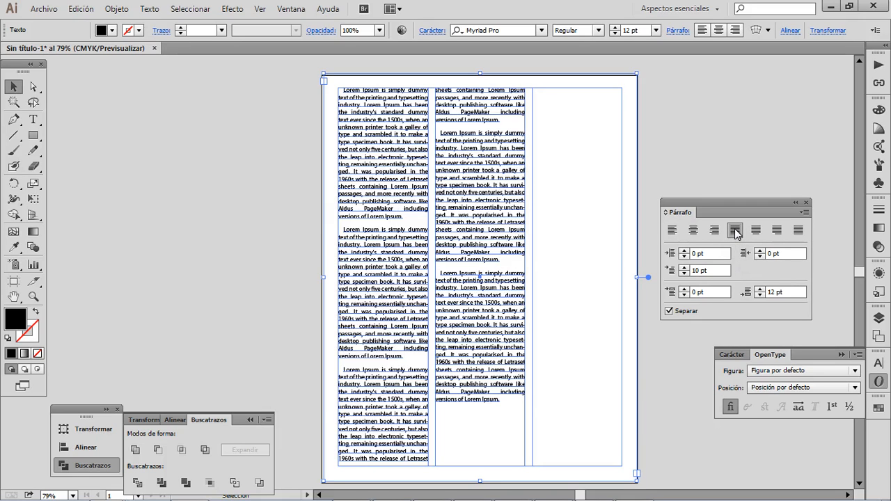
- Turn off hyphenation for the paragraphs of the three-column text frame and deselect the frame
{"action": "left_click", "coordinate": [669, 312]}
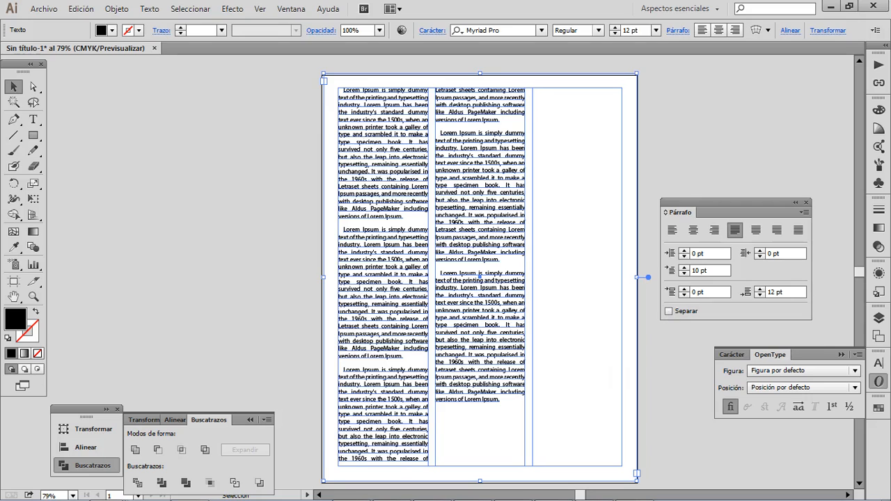
{"action": "left_click", "coordinate": [616, 373]}
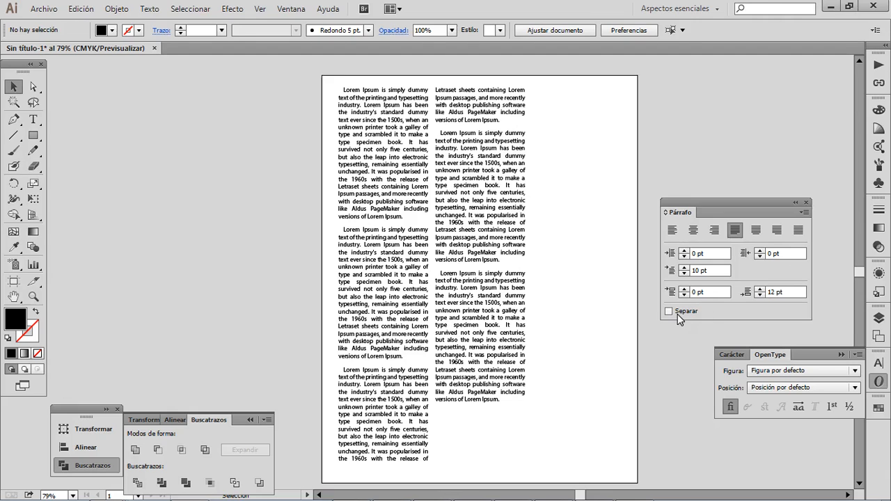
{"action": "left_click", "coordinate": [461, 359]}
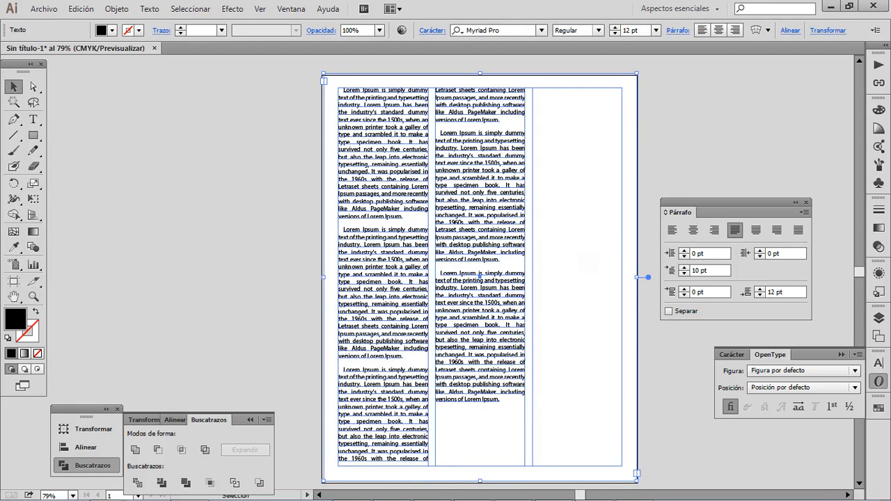
{"action": "key", "text": "ctrl+shift+a"}
{"action": "mouse_move", "coordinate": [480, 278]}
{"action": "left_mouse_down"}
{"action": "mouse_move", "coordinate": [497, 234]}
{"action": "mouse_move", "coordinate": [477, 288]}
{"action": "mouse_move", "coordinate": [478, 277]}
{"action": "left_mouse_up"}
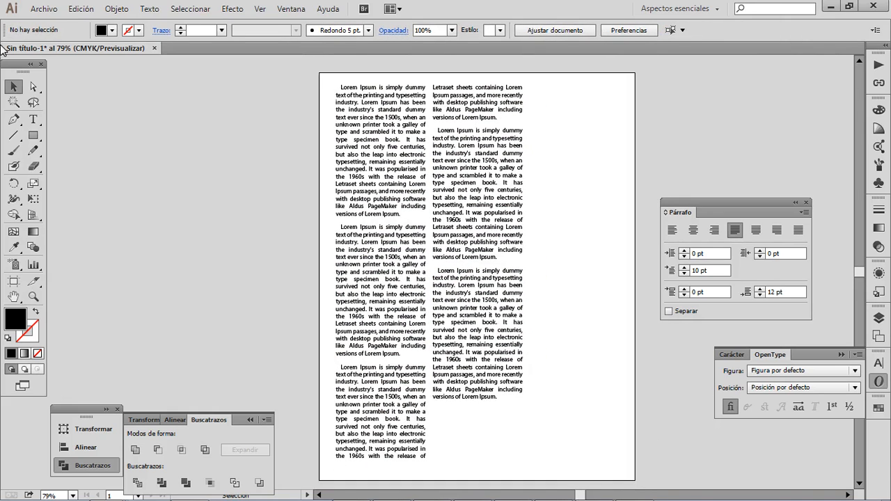
- Draw a black-filled circle with the Ellipse tool on the empty canvas beside the page
{"action": "left_click", "coordinate": [31, 138]}
{"action": "left_click_drag", "start_coordinate": [31, 138], "coordinate": [94, 168]}
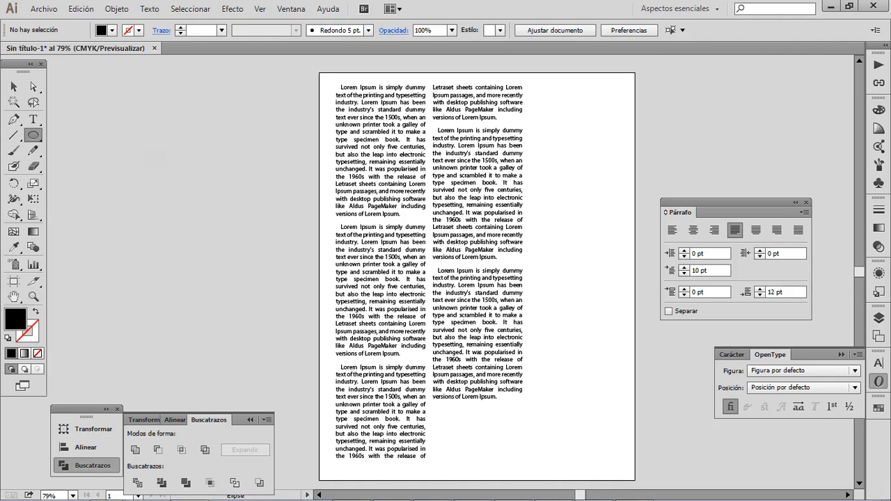
{"action": "left_click_drag", "start_coordinate": [149, 153], "coordinate": [236, 239]}
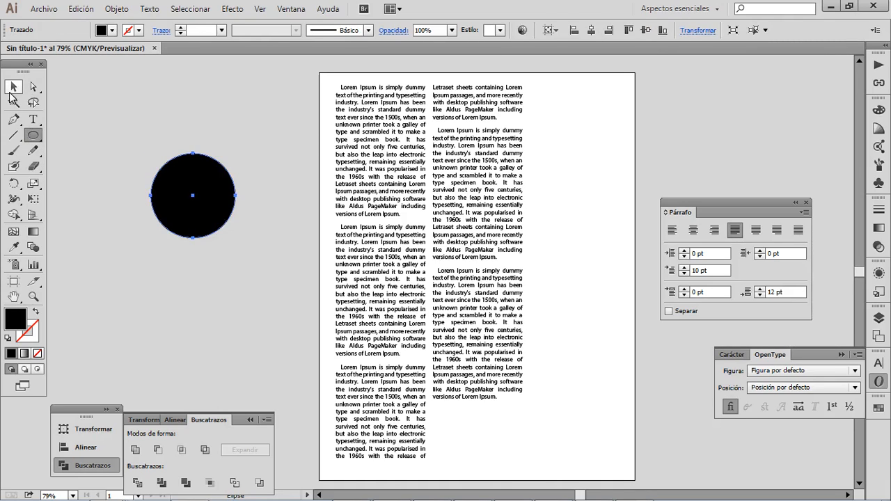
{"action": "left_click", "coordinate": [14, 86]}
- Fill the circle with red and move it over the text, across the gutter between the first and second columns
{"action": "left_click", "coordinate": [879, 110]}
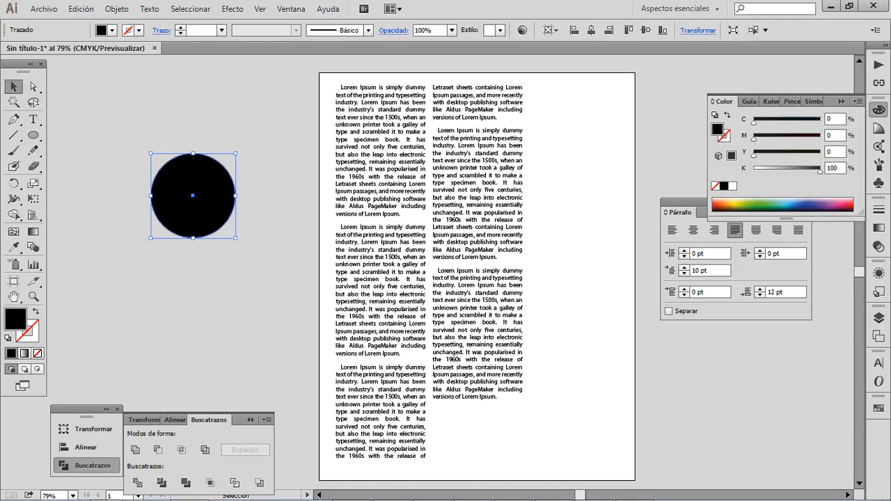
{"action": "left_click", "coordinate": [715, 204]}
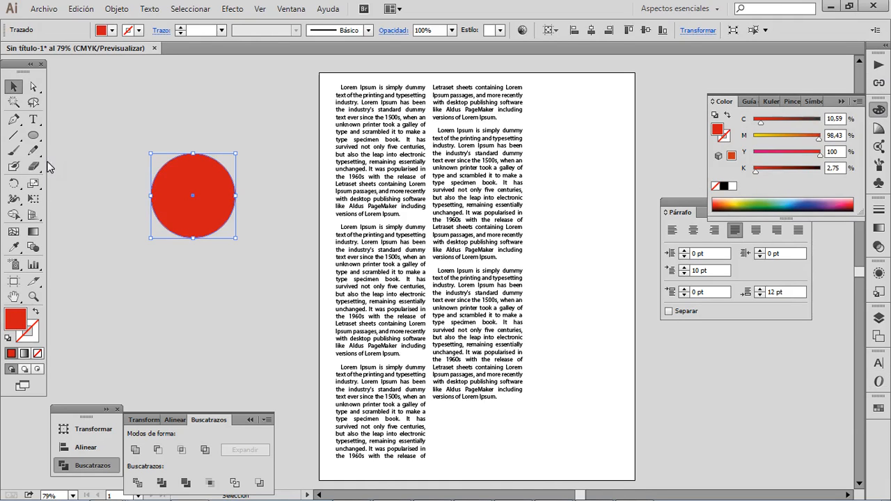
{"action": "left_click", "coordinate": [85, 136]}
{"action": "left_click_drag", "start_coordinate": [193, 196], "coordinate": [428, 214]}
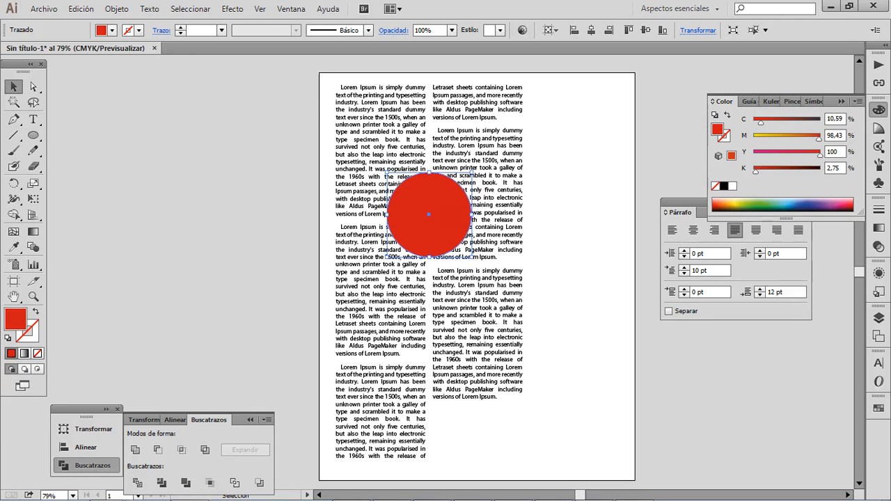
- Try sending the red circle to the back, behind the text, and undo the reordering
{"action": "right_click", "coordinate": [442, 209]}
{"action": "mouse_move", "coordinate": [550, 397]}
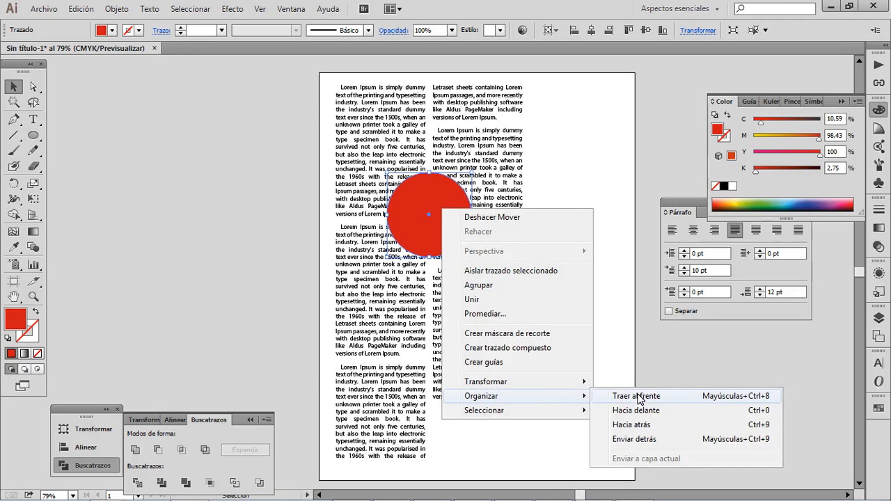
{"action": "left_click", "coordinate": [631, 440]}
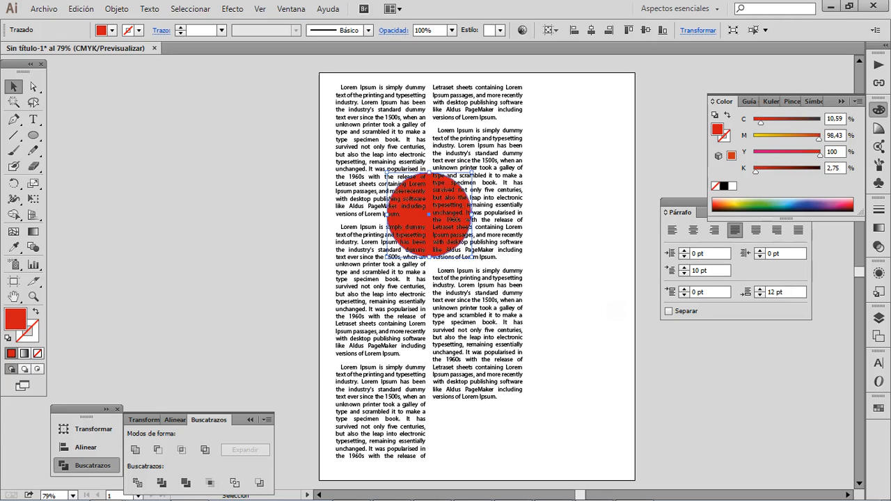
{"action": "key", "text": "ctrl+z"}
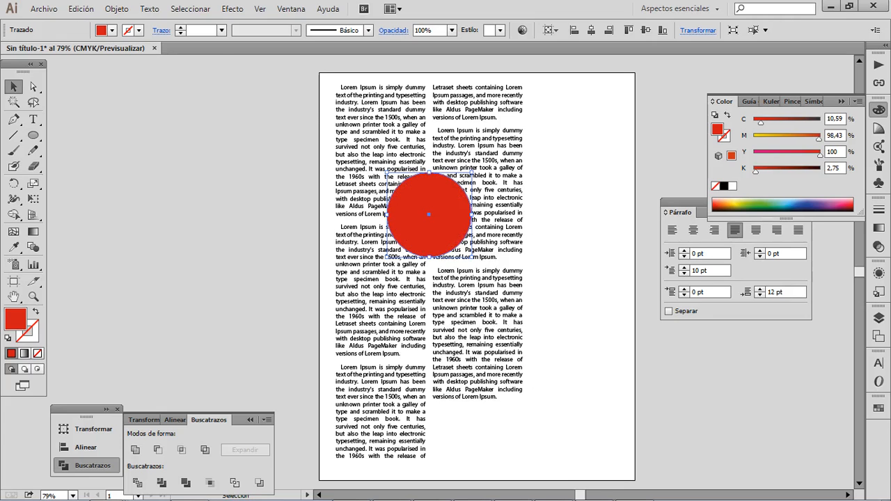
- Create a text wrap around the red circle so the columns flow around it, and deselect it
{"action": "left_click", "coordinate": [117, 8]}
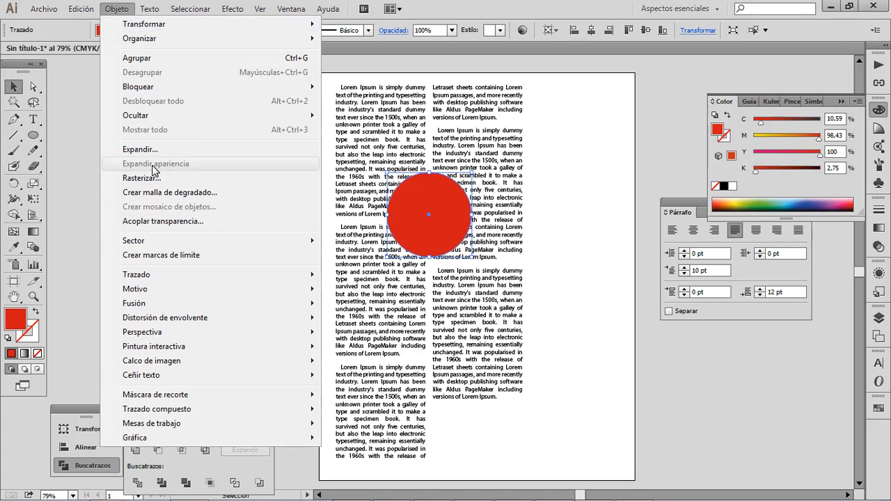
{"action": "mouse_move", "coordinate": [182, 376]}
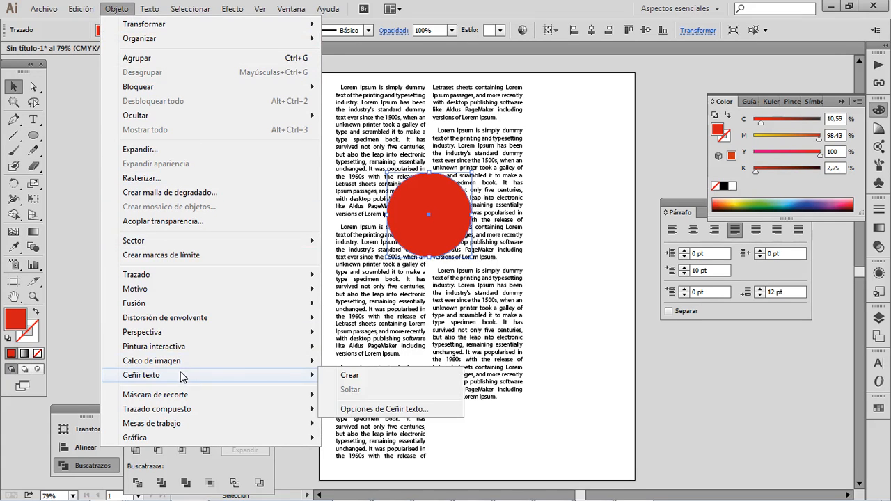
{"action": "left_click", "coordinate": [374, 376]}
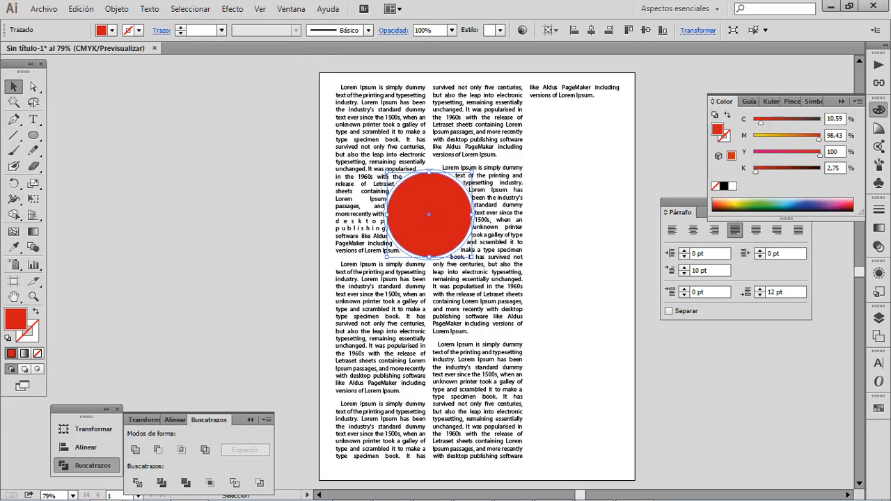
{"action": "left_click", "coordinate": [574, 209]}
- Try the wrapped shape as a narrow ellipse inside the second column and reposition it as a circle over the first gutter
{"action": "left_click_drag", "start_coordinate": [430, 215], "coordinate": [487, 269]}
{"action": "left_click", "coordinate": [585, 258]}
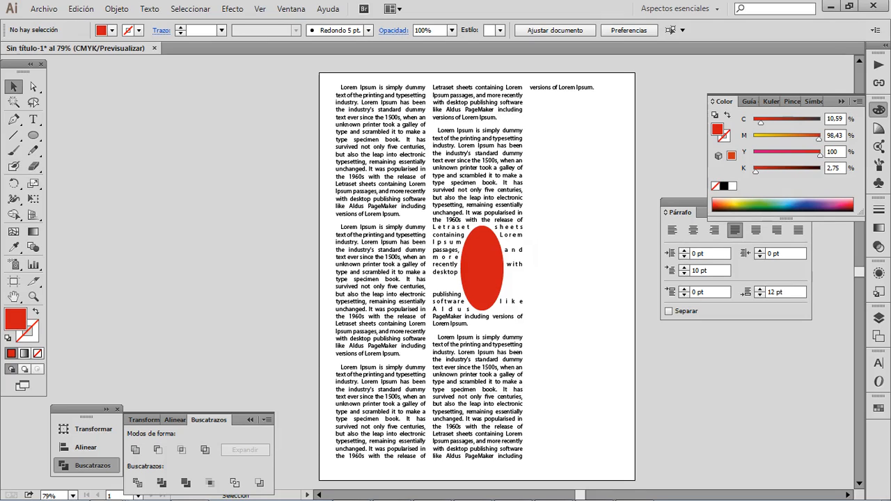
{"action": "left_click_drag", "start_coordinate": [482, 268], "coordinate": [433, 274]}
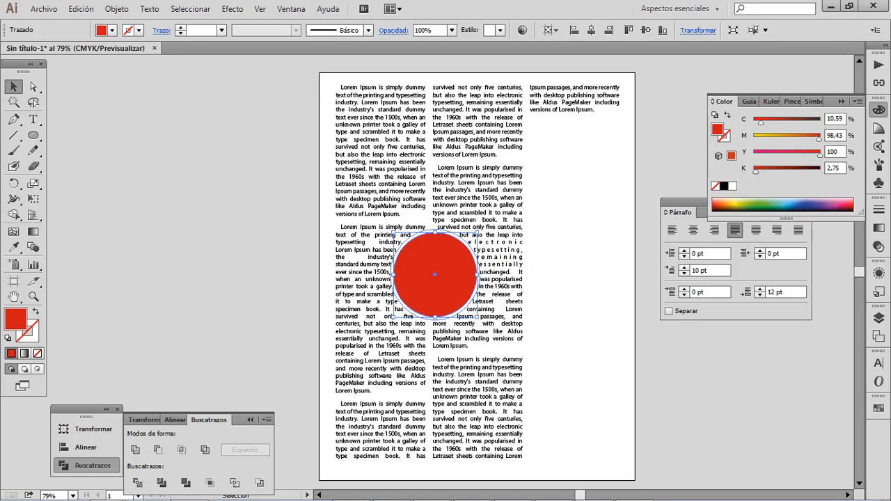
- Open the text wrap options for the red circle and turn on the preview
{"action": "left_click", "coordinate": [129, 8]}
{"action": "mouse_move", "coordinate": [204, 382]}
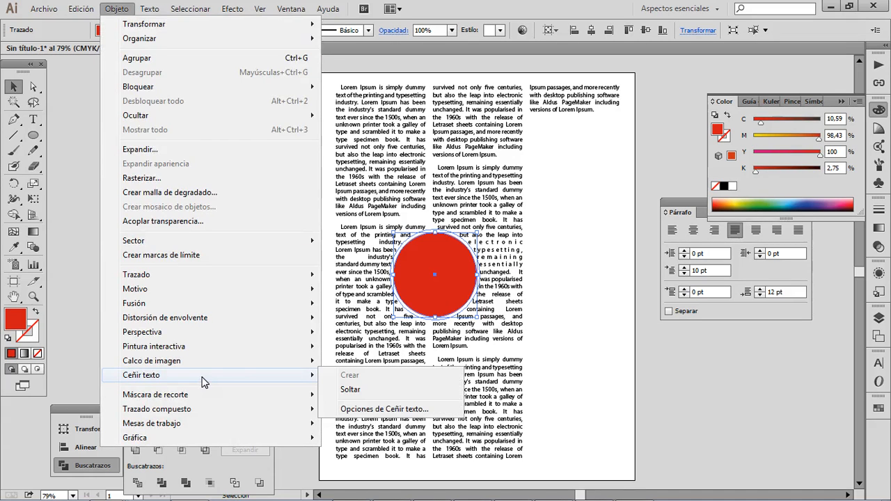
{"action": "left_click", "coordinate": [119, 9]}
{"action": "left_click", "coordinate": [117, 8]}
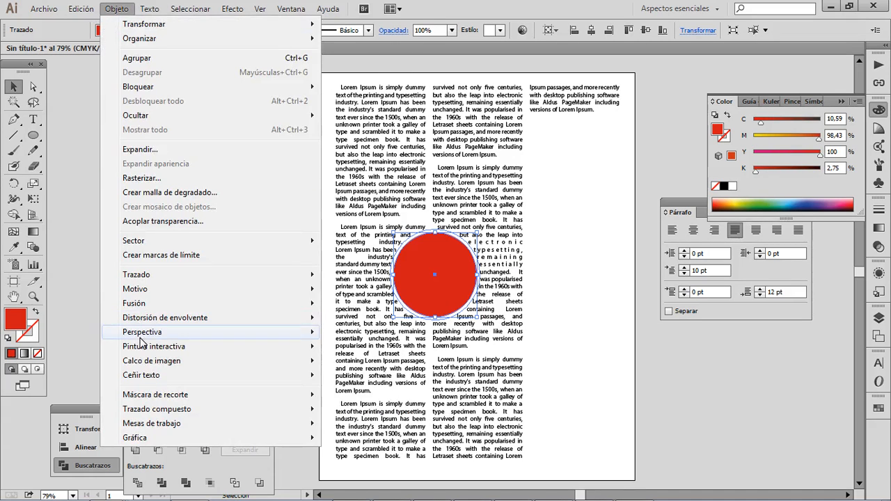
{"action": "mouse_move", "coordinate": [153, 376]}
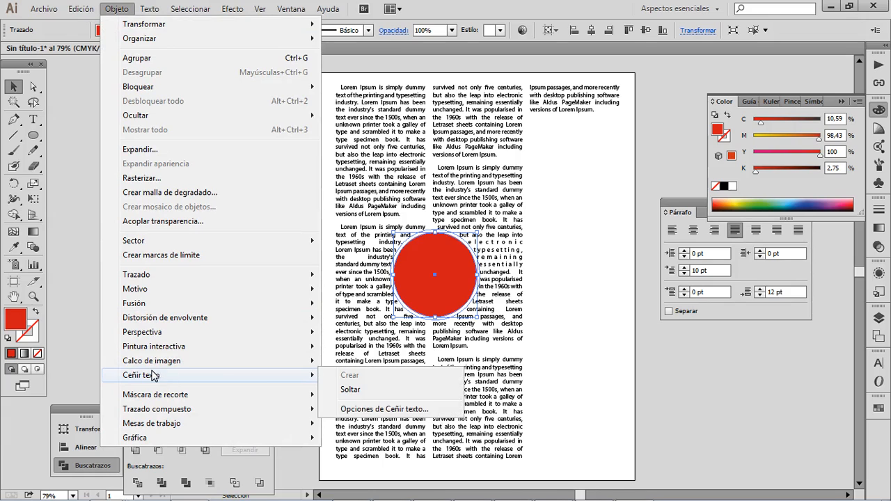
{"action": "left_click", "coordinate": [391, 411]}
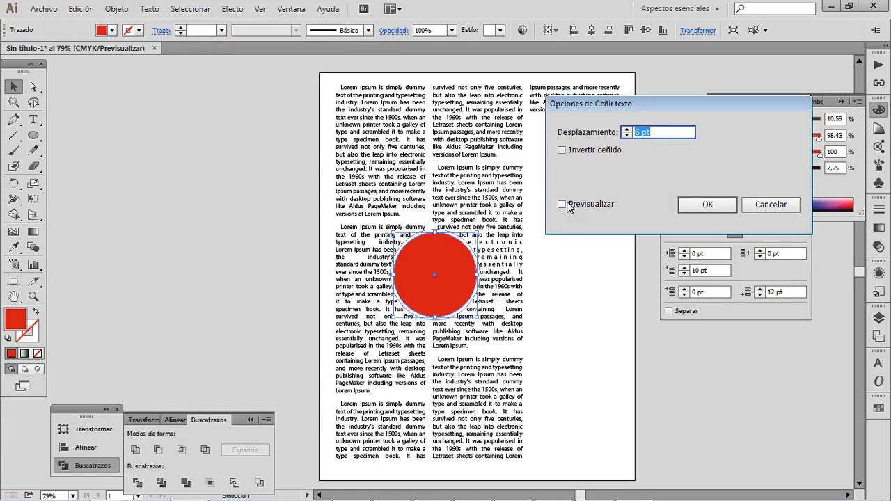
{"action": "left_click", "coordinate": [562, 204]}
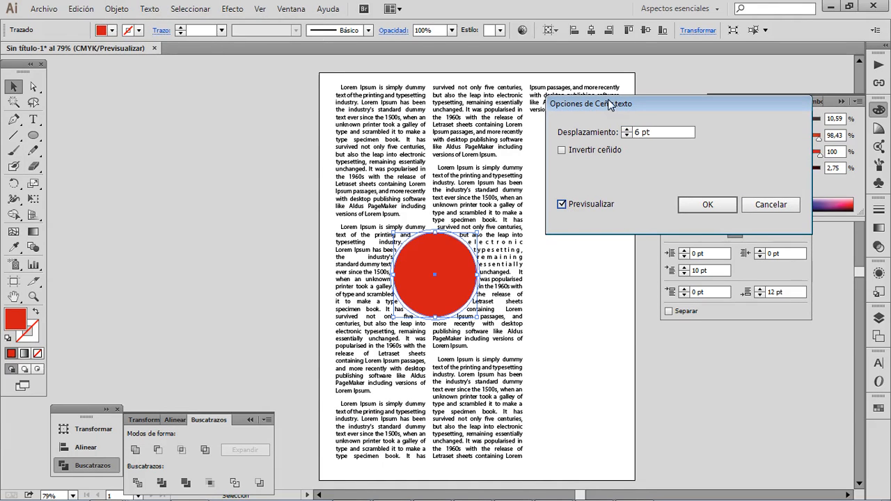
- Set the text wrap offset around the red circle to 10 pt, apply the options and deselect the circle
{"action": "left_click", "coordinate": [626, 129]}
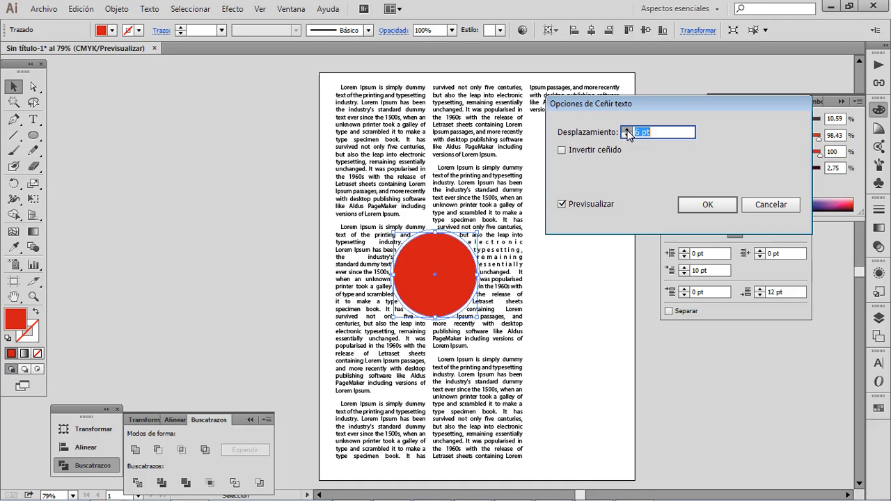
{"action": "left_click", "coordinate": [626, 130]}
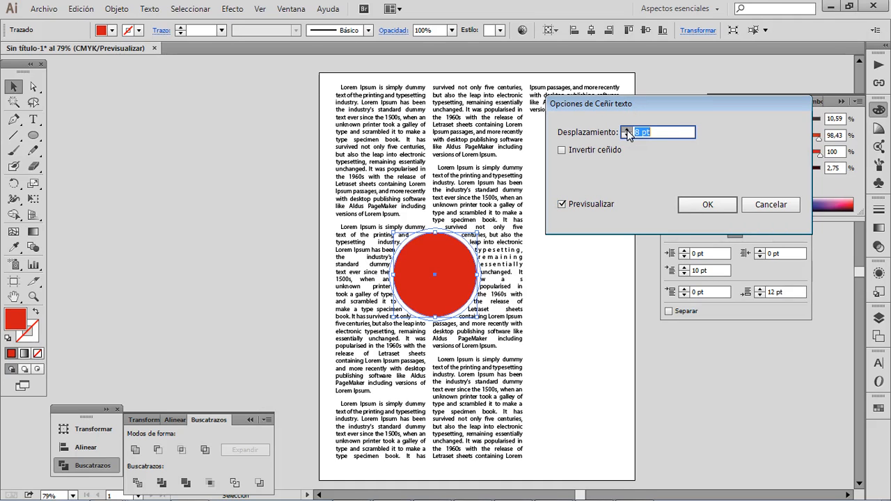
{"action": "left_click", "coordinate": [626, 131]}
{"action": "left_click", "coordinate": [627, 130]}
{"action": "left_click", "coordinate": [626, 131]}
{"action": "left_click", "coordinate": [627, 130]}
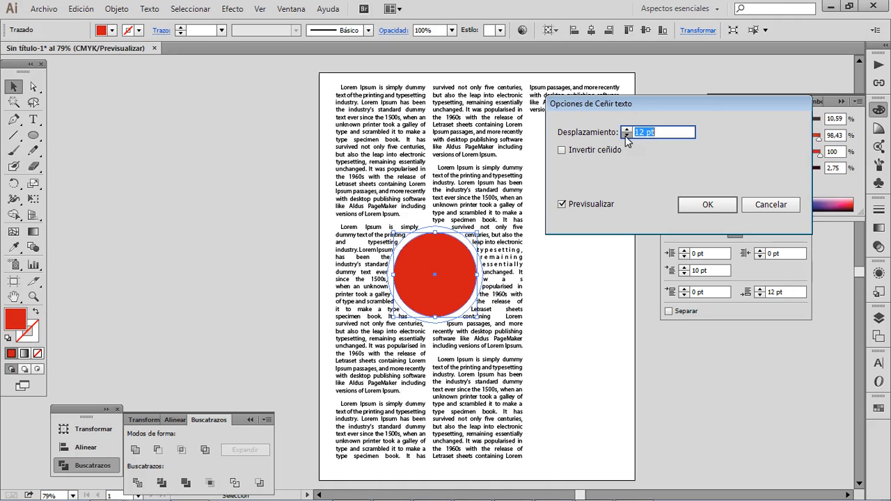
{"action": "left_click", "coordinate": [625, 135]}
{"action": "left_click", "coordinate": [626, 135]}
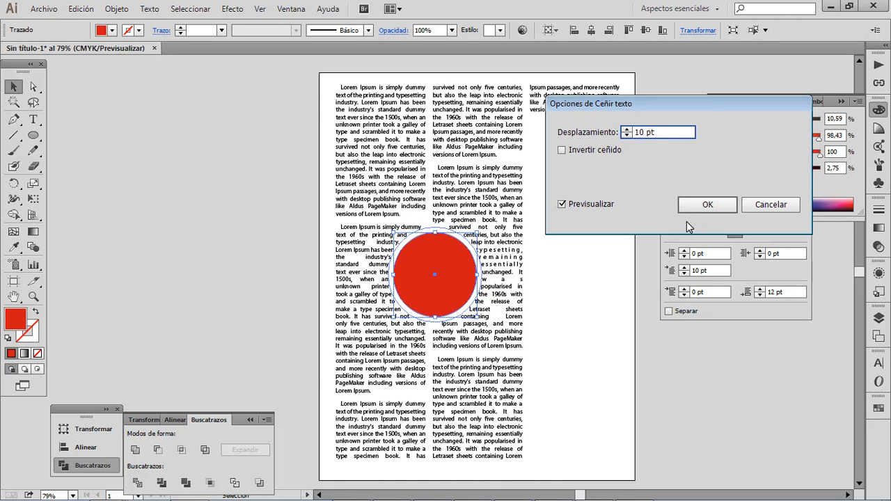
{"action": "left_click", "coordinate": [698, 205]}
{"action": "key", "text": "ctrl+shift+a"}
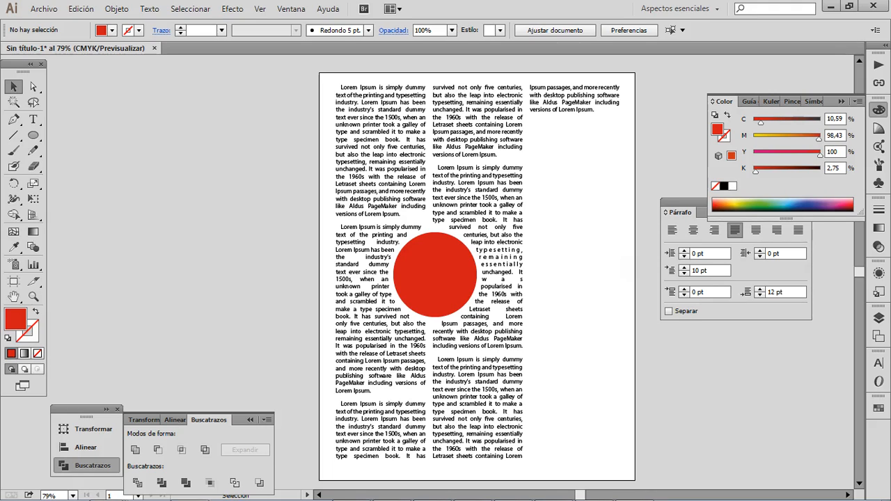
- Move the red circle over the gutter between the second and third columns and deselect it
{"action": "left_click_drag", "start_coordinate": [435, 275], "coordinate": [514, 259]}
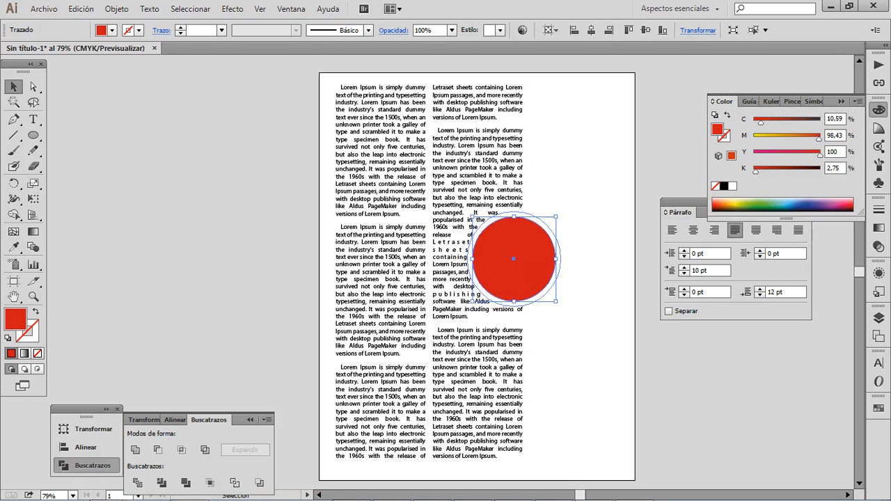
{"action": "left_click", "coordinate": [14, 87]}
{"action": "left_click", "coordinate": [167, 153]}
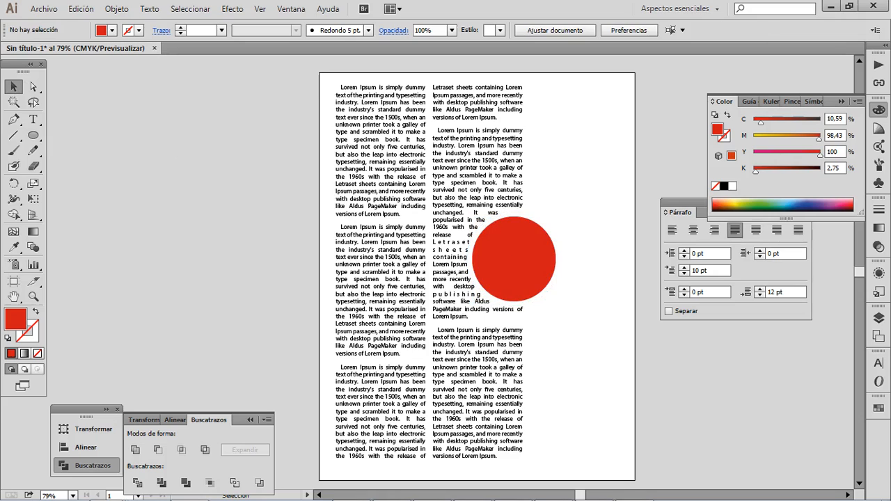
{"action": "left_click", "coordinate": [354, 183]}
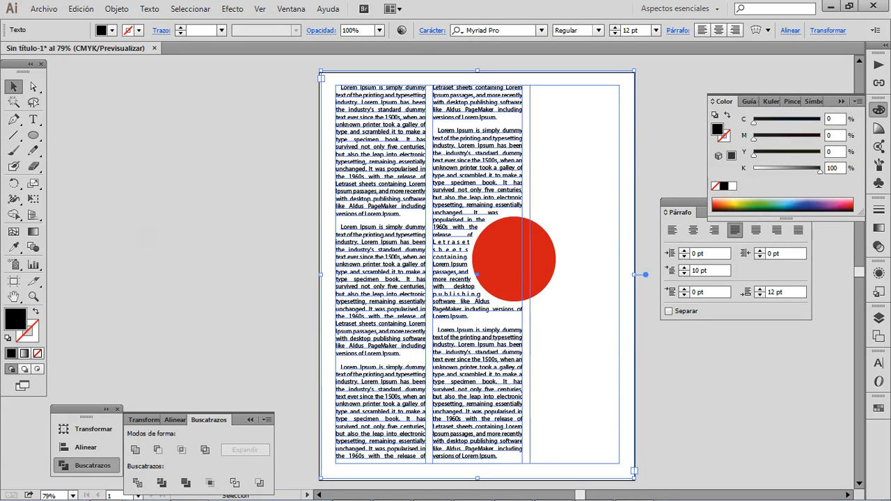
{"action": "left_click", "coordinate": [678, 362]}
{"action": "left_click", "coordinate": [513, 259]}
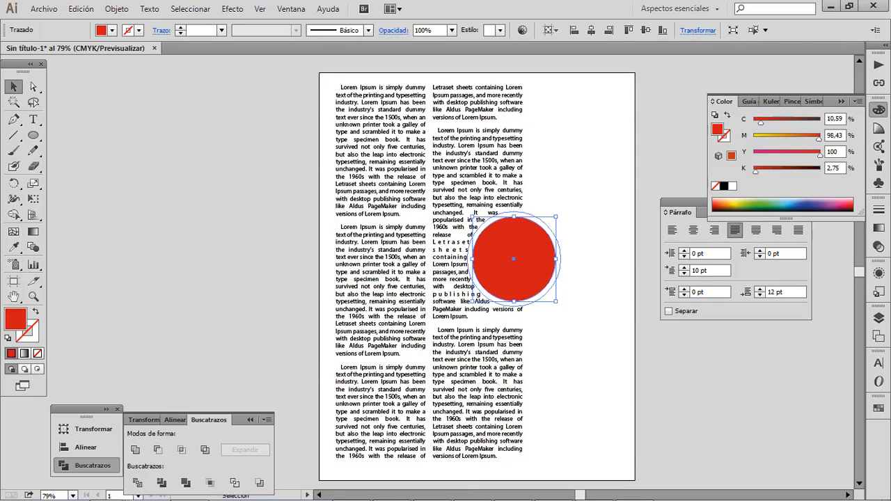
{"action": "left_click", "coordinate": [487, 360]}
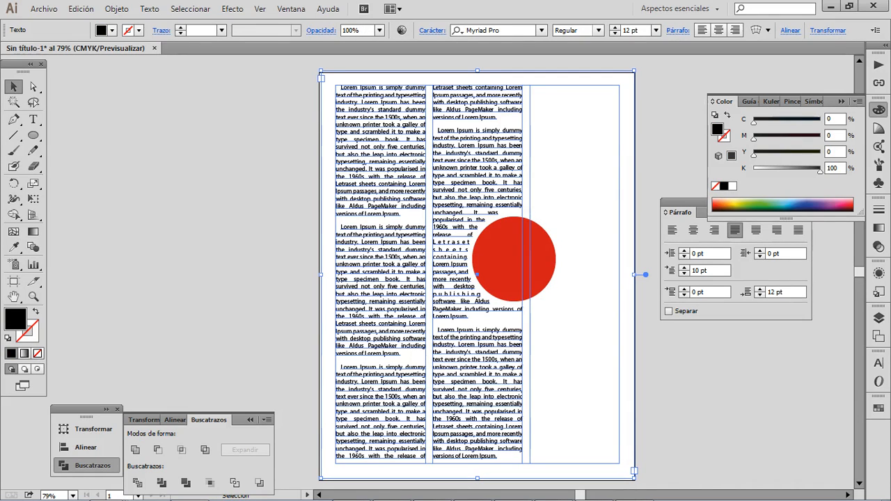
{"action": "left_click", "coordinate": [149, 9]}
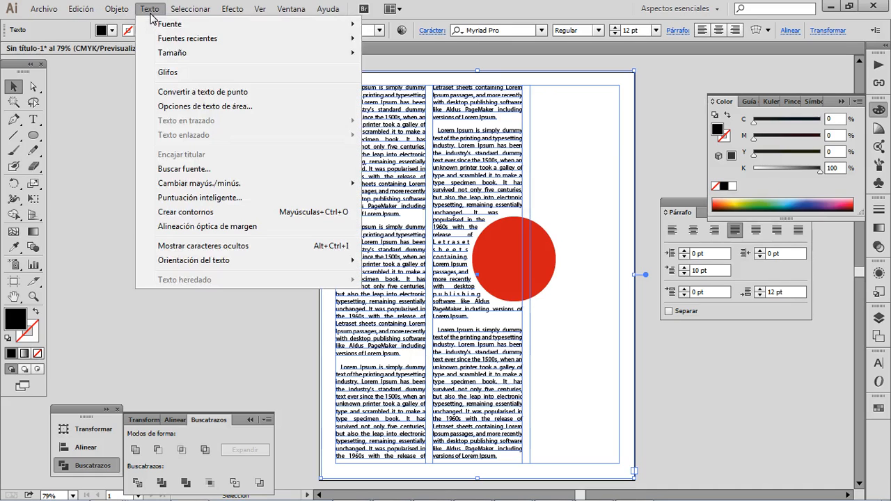
{"action": "left_click", "coordinate": [222, 106]}
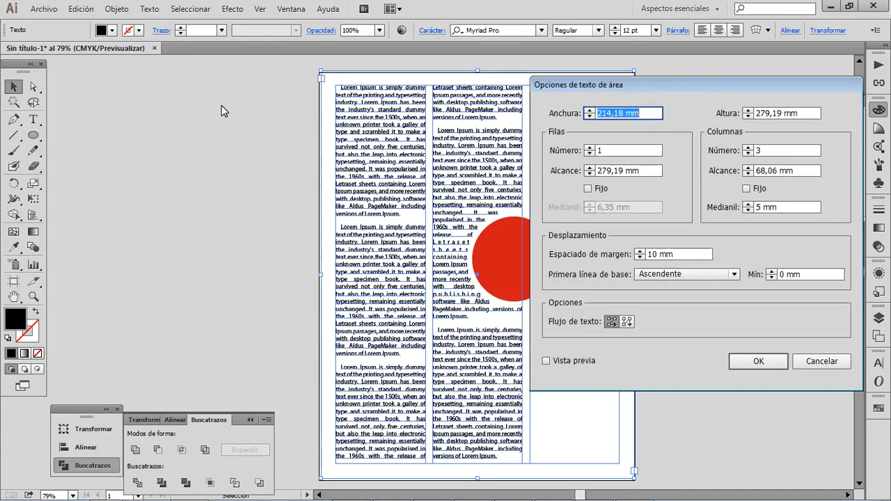
{"action": "left_click", "coordinate": [747, 149]}
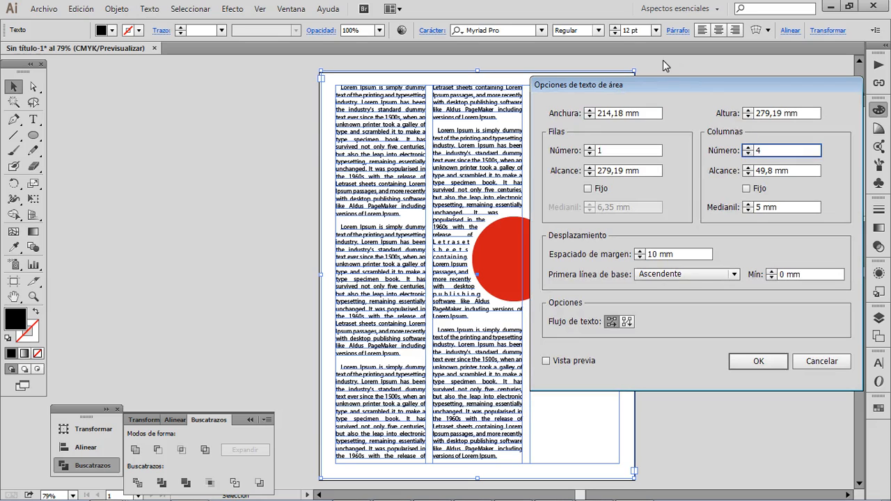
{"action": "left_click", "coordinate": [546, 361]}
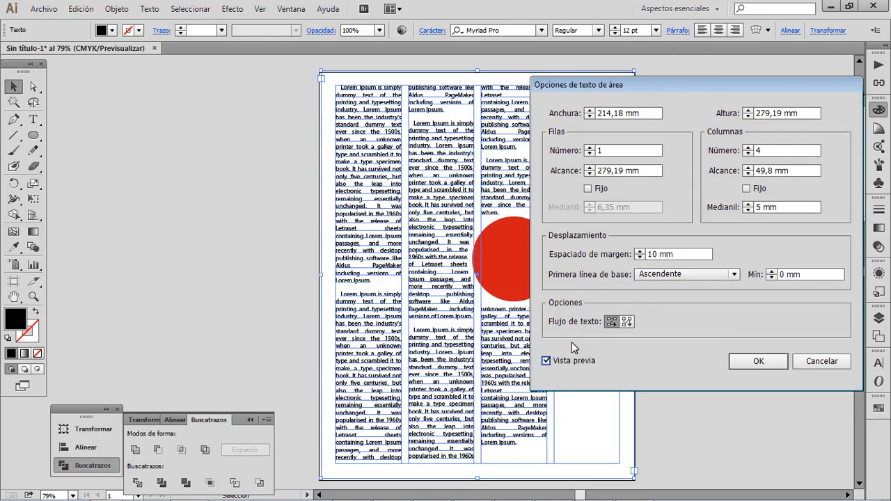
{"action": "left_click_drag", "start_coordinate": [632, 84], "coordinate": [651, 76]}
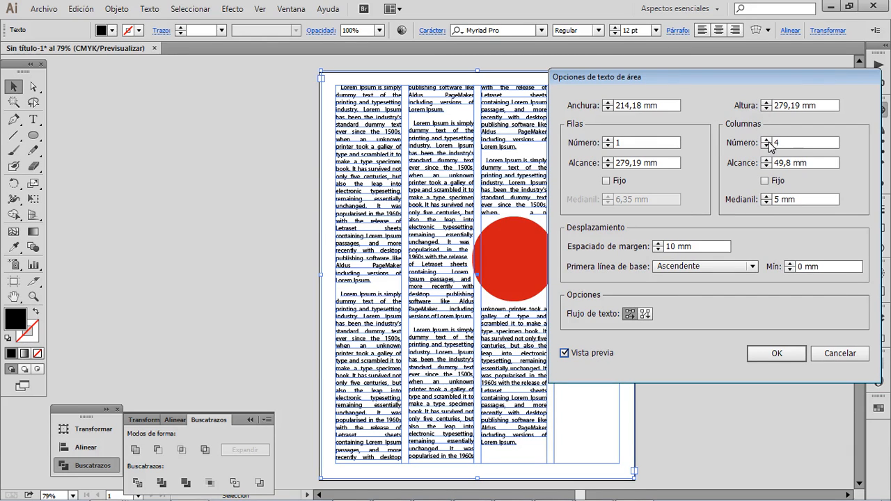
{"action": "left_click", "coordinate": [840, 355]}
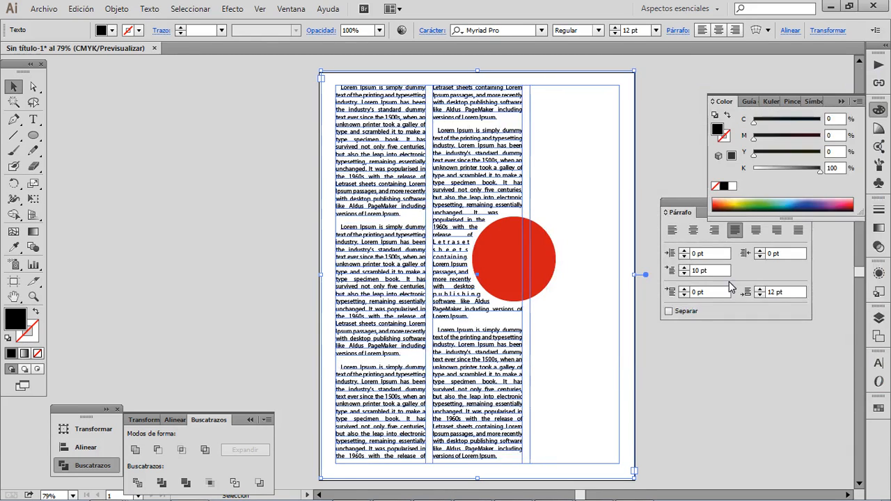
- Open the area type options for the text frame, set 4 columns and 2 rows, and turn on the preview
{"action": "left_click", "coordinate": [144, 10]}
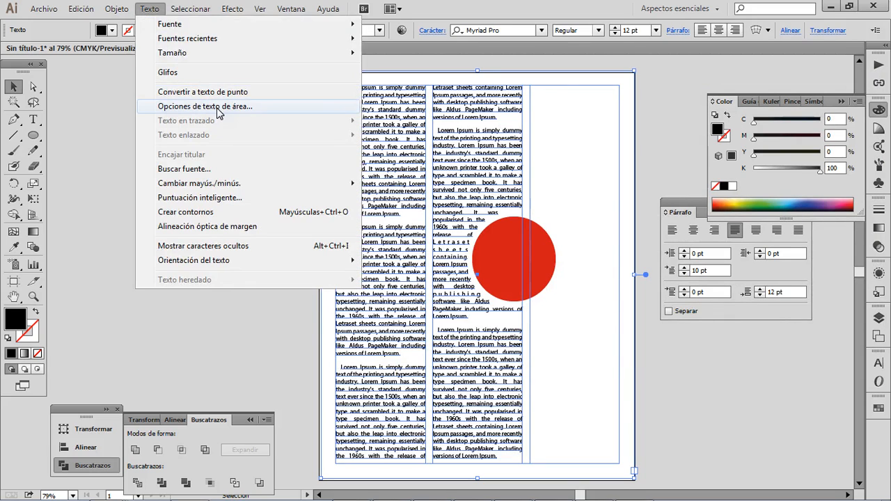
{"action": "left_click", "coordinate": [218, 108]}
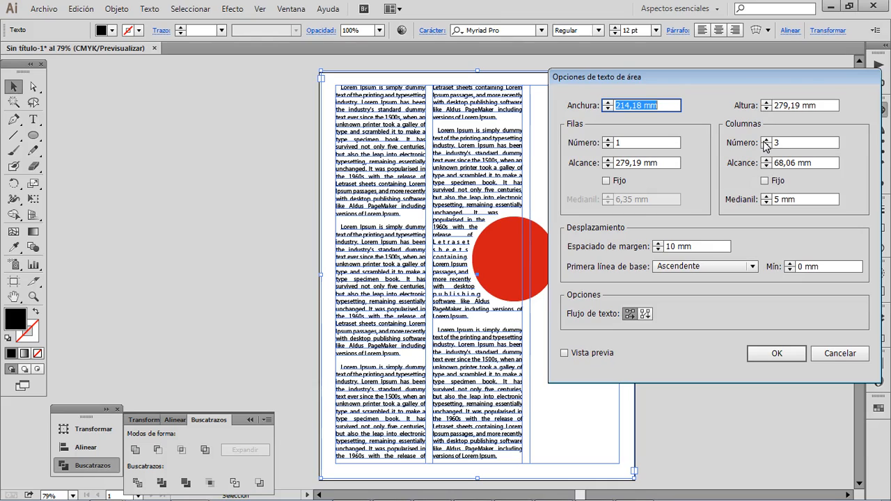
{"action": "left_click", "coordinate": [765, 140]}
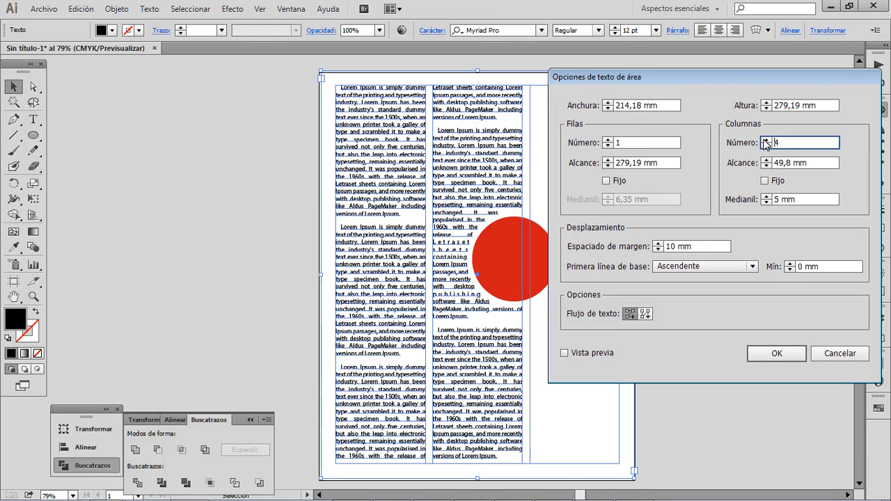
{"action": "left_click", "coordinate": [608, 140]}
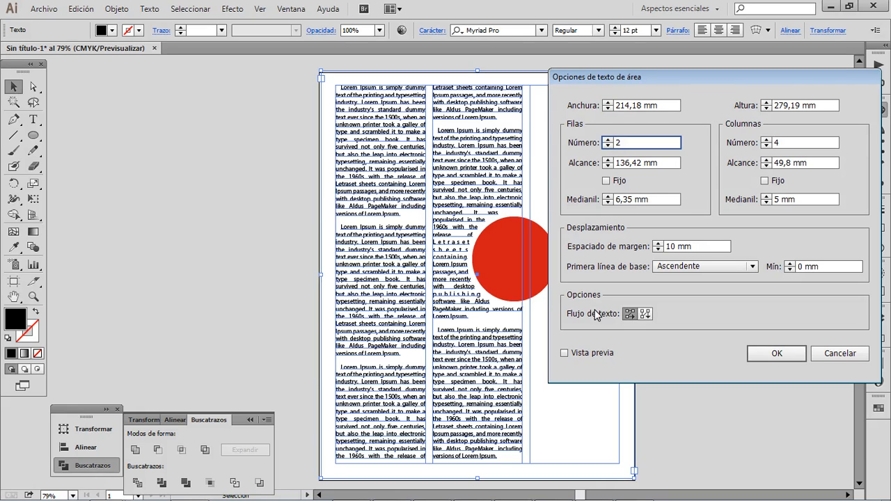
{"action": "left_click", "coordinate": [564, 354]}
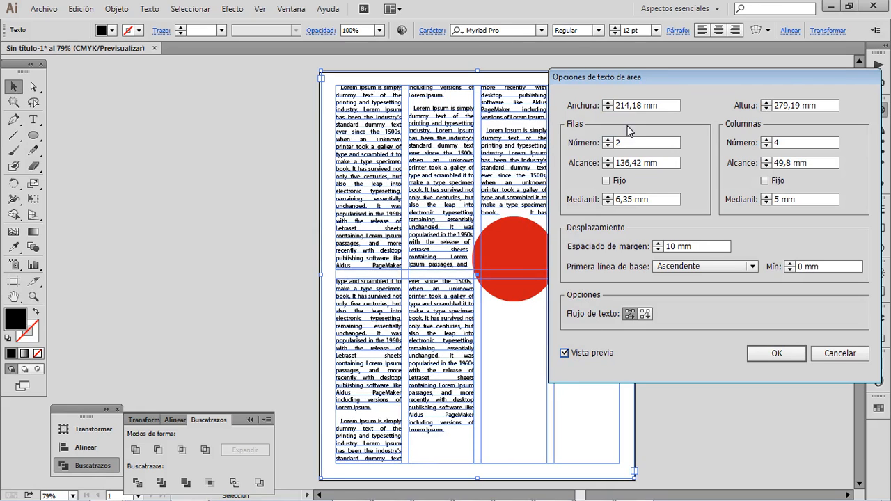
- Increase the row span of the text frame to 144 mm
{"action": "left_click", "coordinate": [612, 163]}
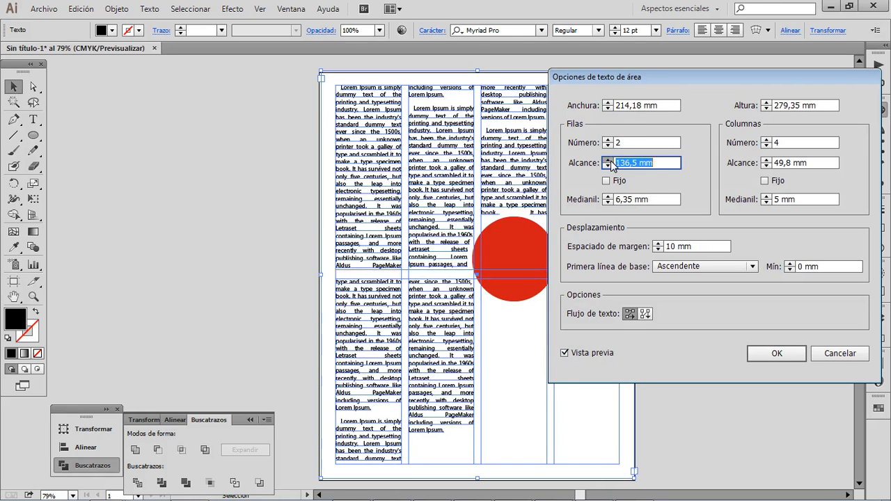
{"action": "left_click", "coordinate": [611, 163]}
{"action": "left_click", "coordinate": [612, 162]}
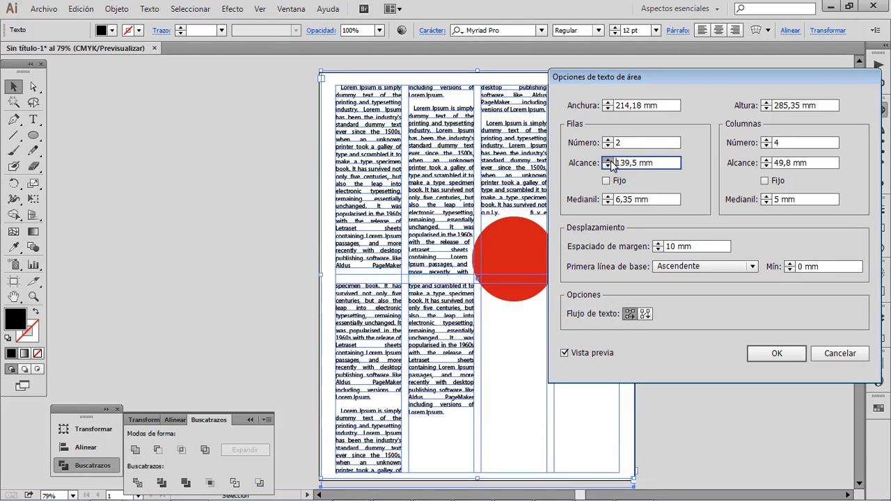
{"action": "left_click", "coordinate": [608, 159]}
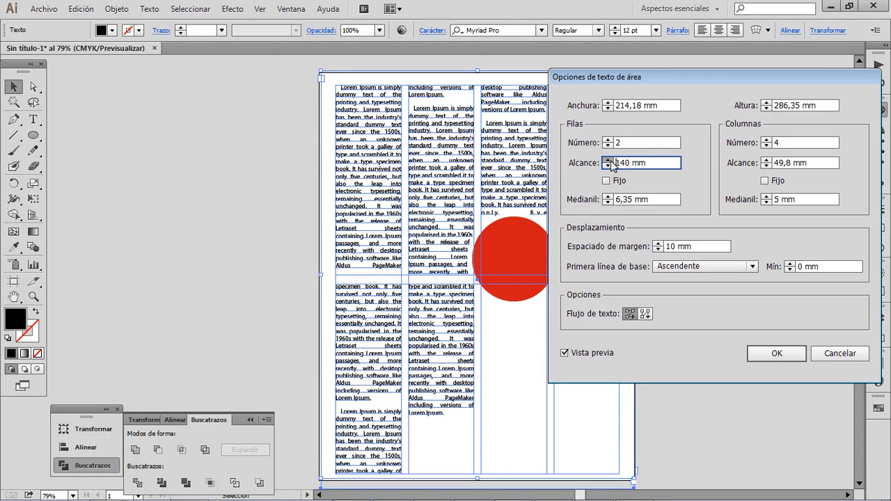
{"action": "left_click", "coordinate": [609, 160]}
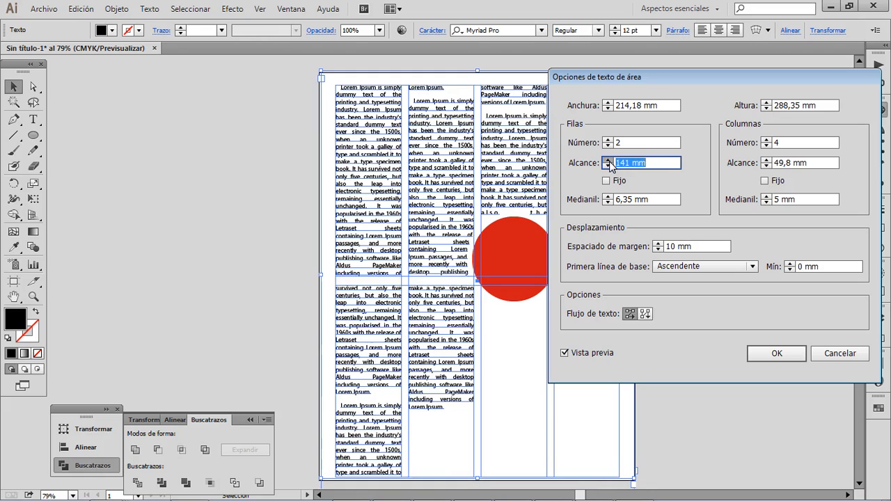
{"action": "left_click", "coordinate": [609, 160]}
{"action": "left_click", "coordinate": [609, 160]}
{"action": "left_click", "coordinate": [609, 160]}
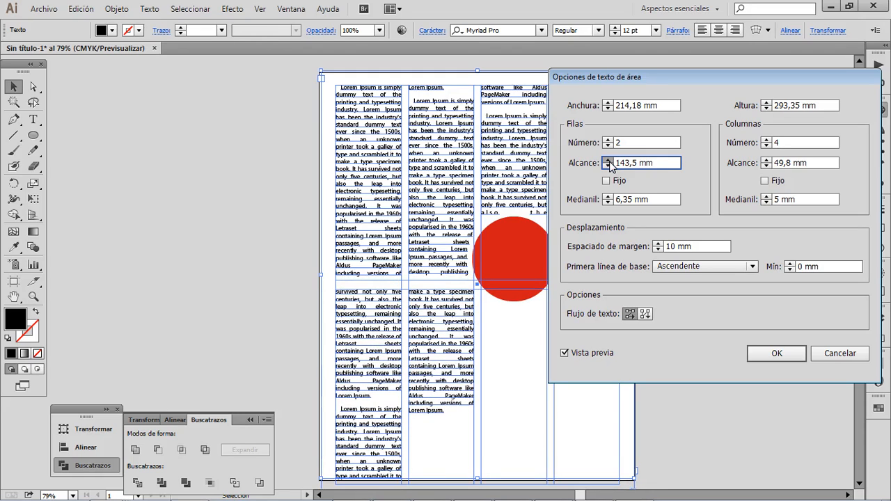
{"action": "left_click", "coordinate": [608, 160]}
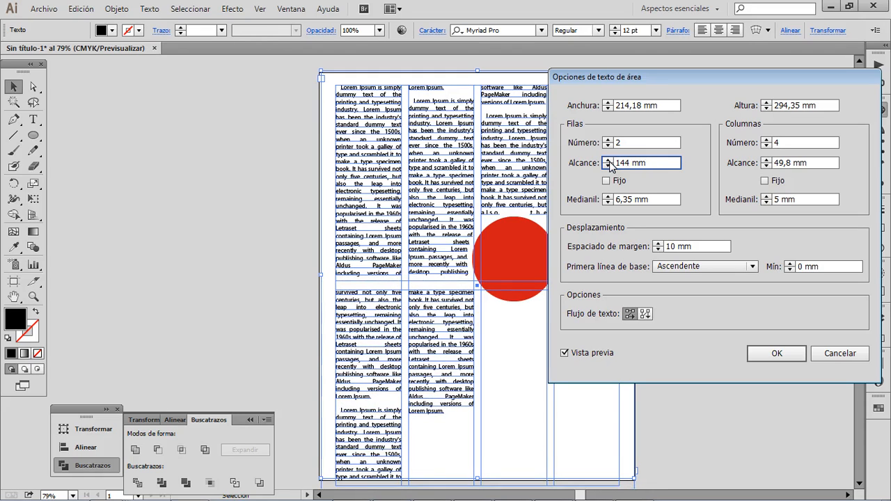
- Set the gutter between the two text rows to 10 mm
{"action": "left_click", "coordinate": [608, 197]}
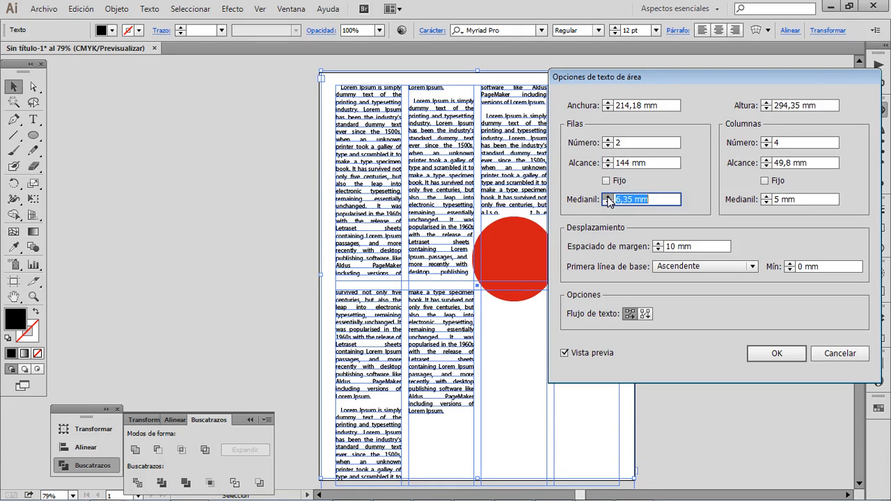
{"action": "left_click", "coordinate": [621, 200]}
{"action": "type", "text": ",5"}
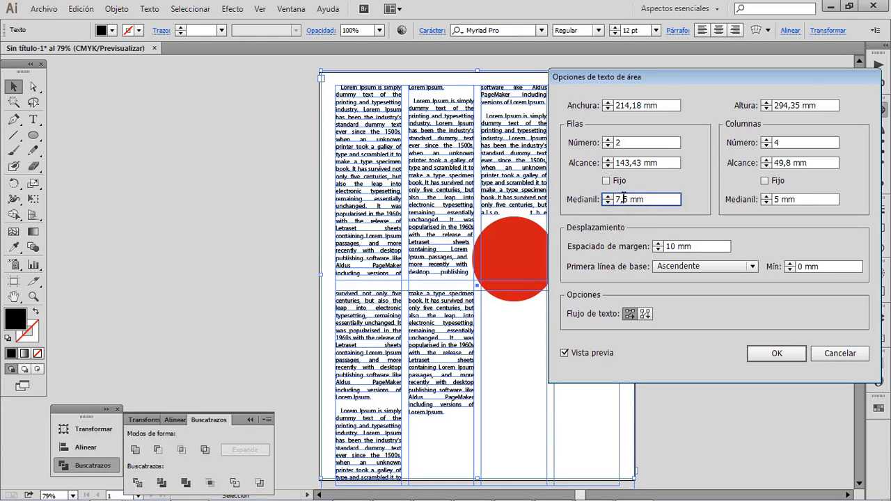
{"action": "key", "text": "BackSpace"}
{"action": "left_click_drag", "start_coordinate": [630, 202], "coordinate": [611, 200]}
{"action": "left_click", "coordinate": [631, 200]}
{"action": "type", "text": "10"}
{"action": "left_click", "coordinate": [637, 162]}
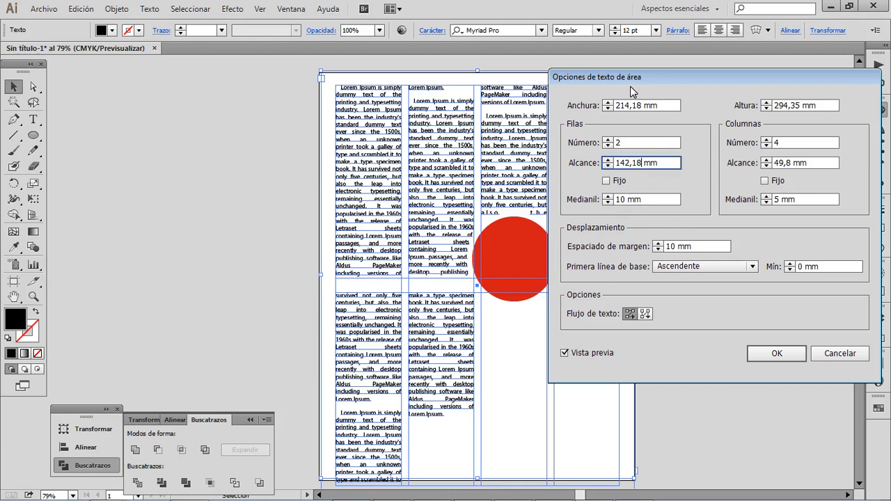
- Uncover the page beneath the options dialog, try the text flow by columns, and restore the flow by rows
{"action": "left_click_drag", "start_coordinate": [641, 77], "coordinate": [750, 57]}
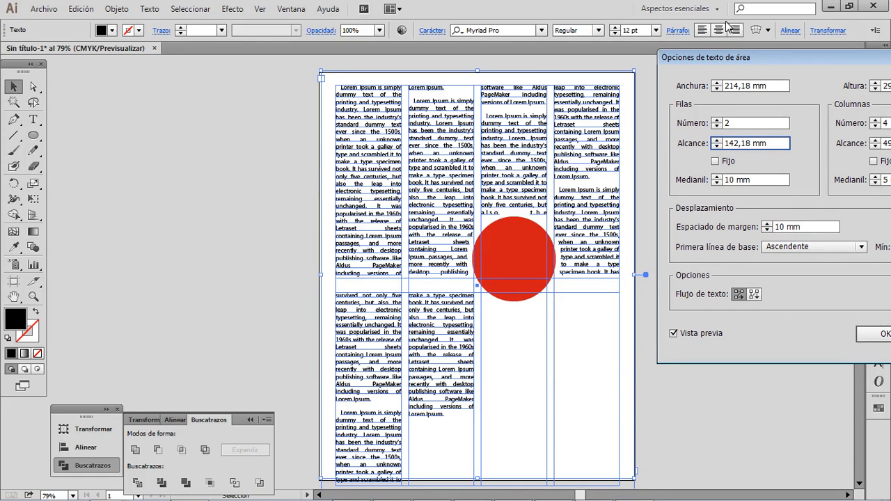
{"action": "left_click_drag", "start_coordinate": [756, 63], "coordinate": [669, 60]}
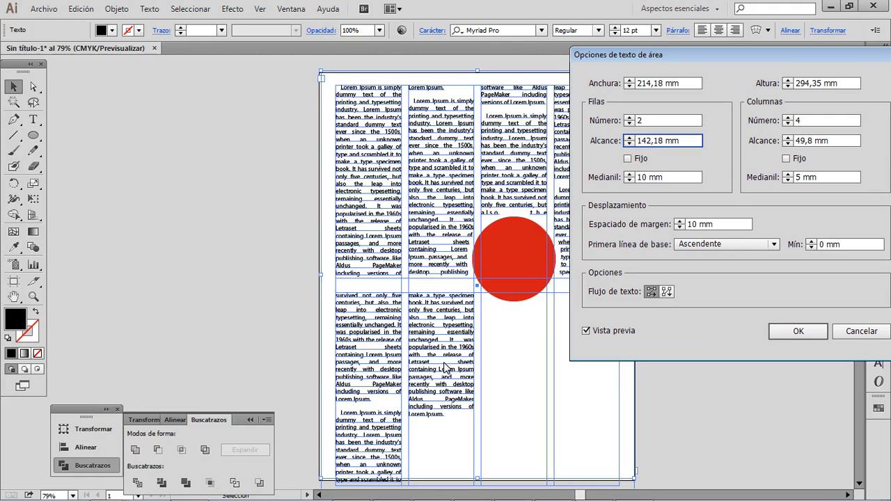
{"action": "left_click", "coordinate": [667, 292]}
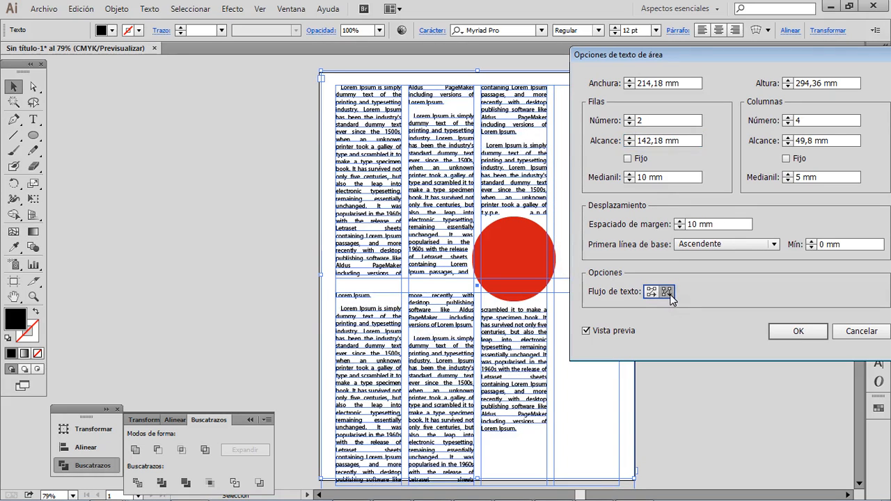
{"action": "left_click", "coordinate": [651, 293]}
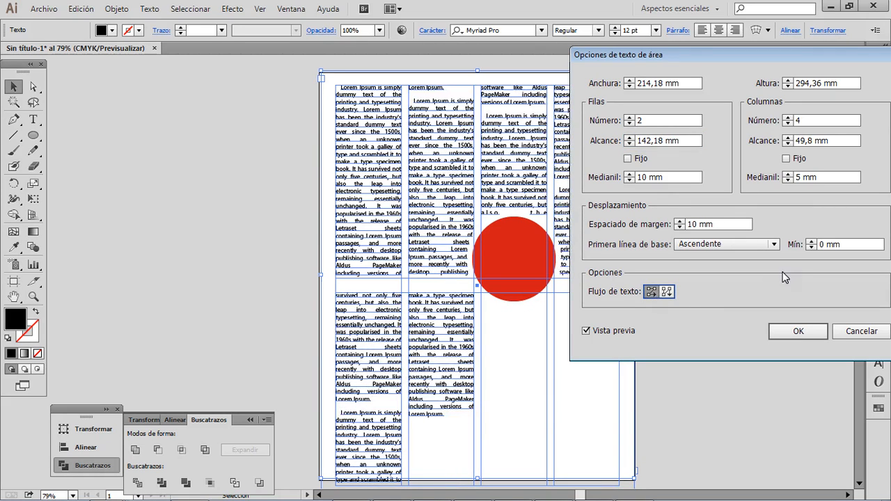
- Set the number of columns to 2 and apply the area type options
{"action": "left_click", "coordinate": [797, 121]}
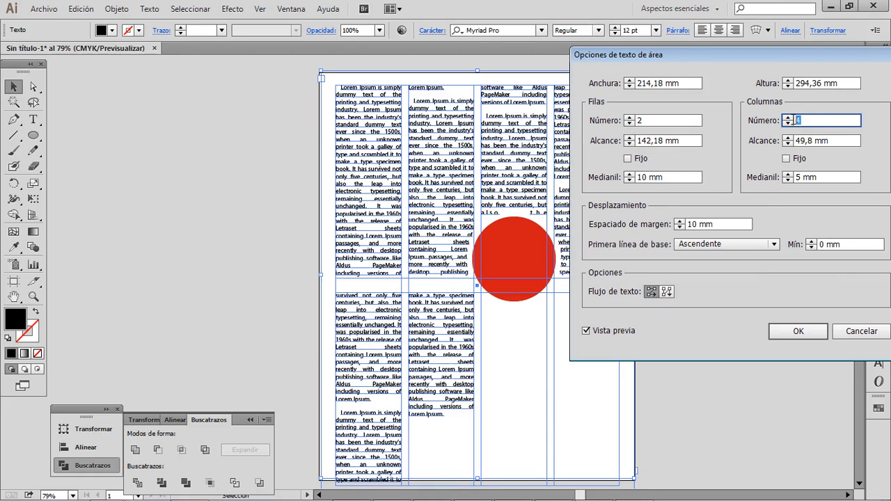
{"action": "type", "text": "2"}
{"action": "left_click", "coordinate": [808, 140]}
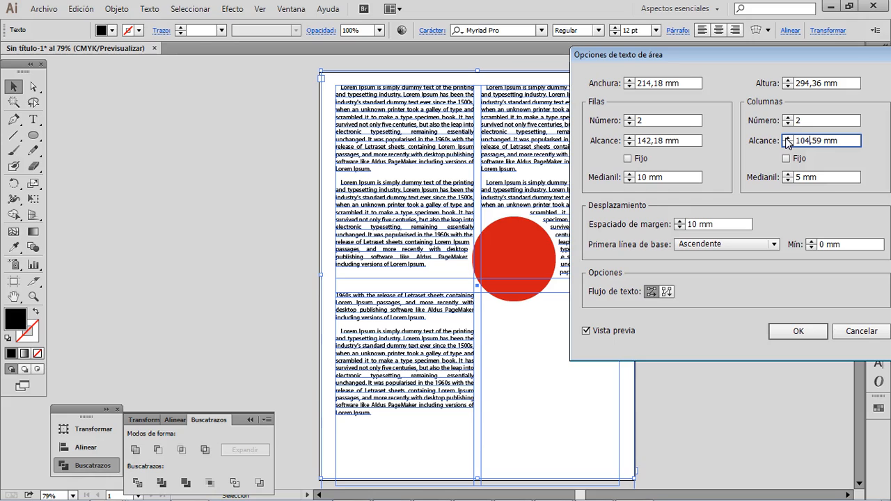
{"action": "left_click", "coordinate": [797, 332]}
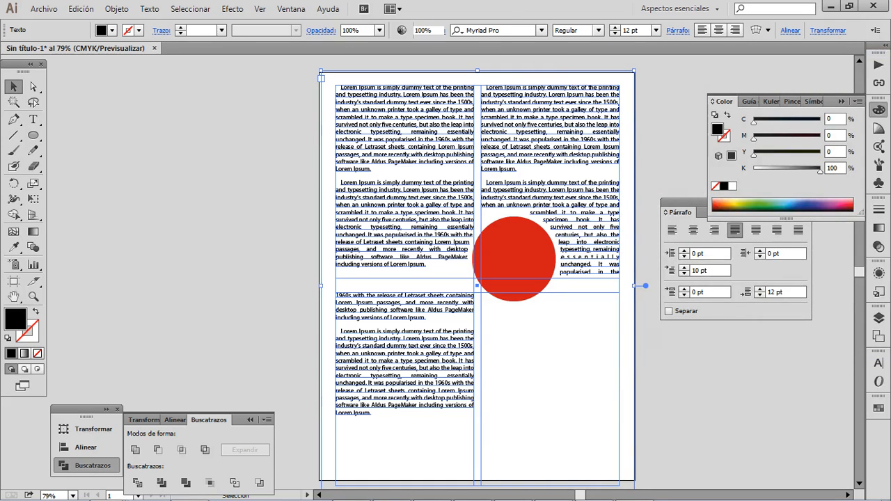
- Examine the two-column, two-row text layout around the red circle, leaving everything deselected
{"action": "left_click", "coordinate": [686, 379]}
{"action": "left_click", "coordinate": [397, 264]}
{"action": "key", "text": "a"}
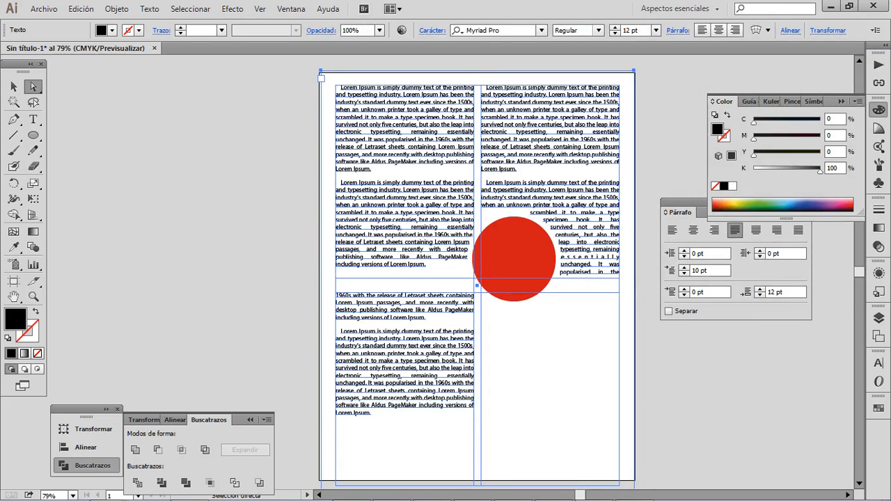
{"action": "key", "text": "ctrl+shift+a"}
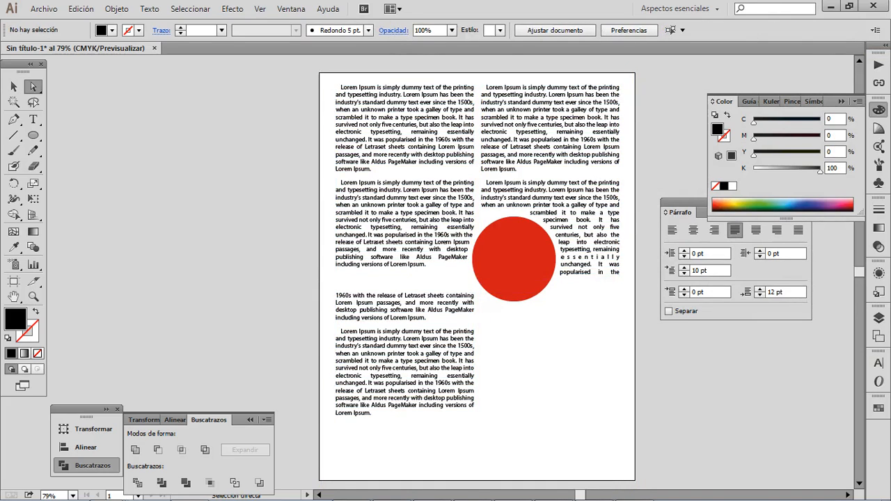
{"action": "key", "text": "ctrl+a"}
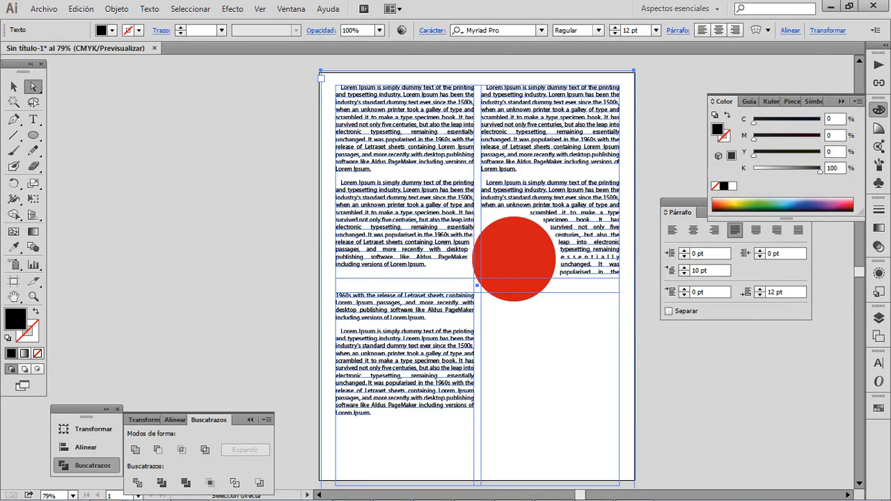
{"action": "left_click", "coordinate": [13, 87]}
{"action": "key", "text": "ctrl+shift+a"}
{"action": "left_click_drag", "start_coordinate": [480, 307], "coordinate": [451, 309]}
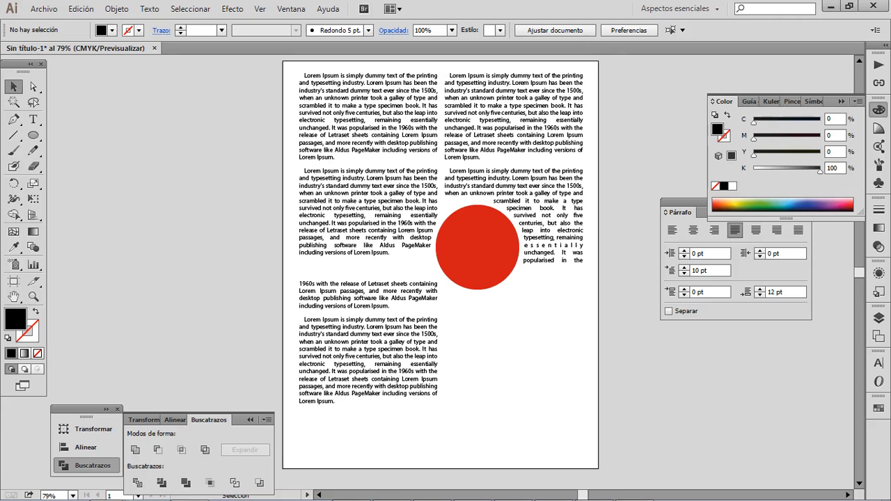